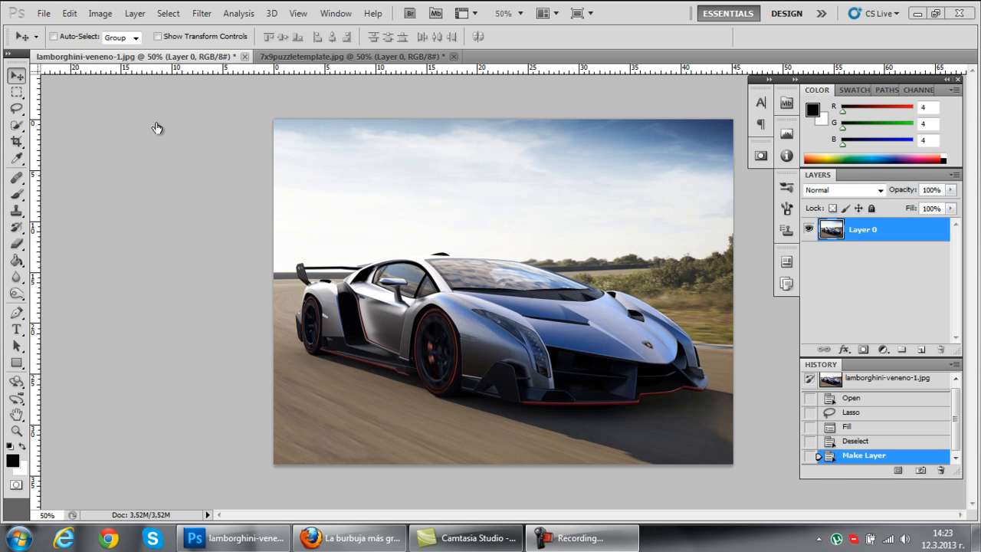
# Step: Define the puzzle template in 7x9puzzletemplate.jpg as a pattern named puz.jpg
pyautogui.click(284, 59)
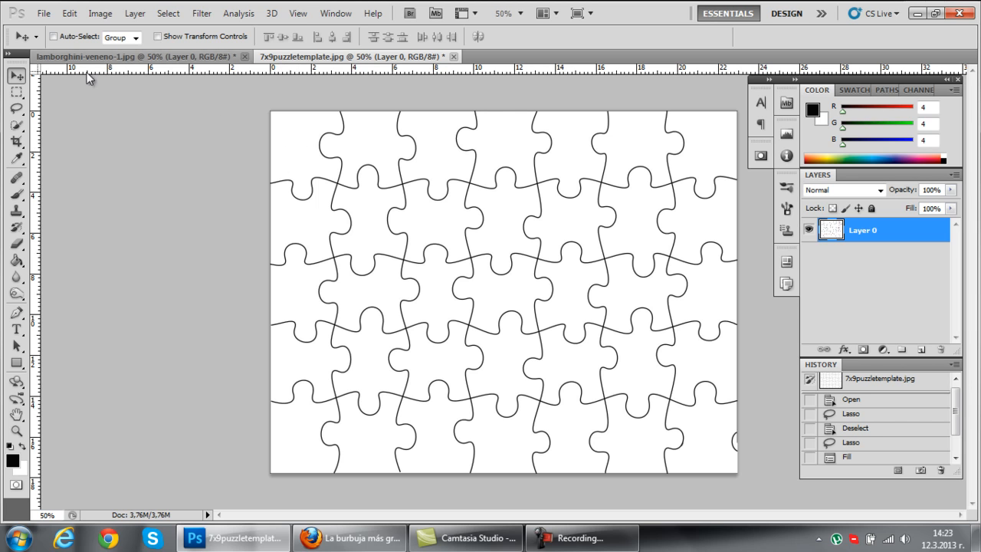
pyautogui.click(70, 13)
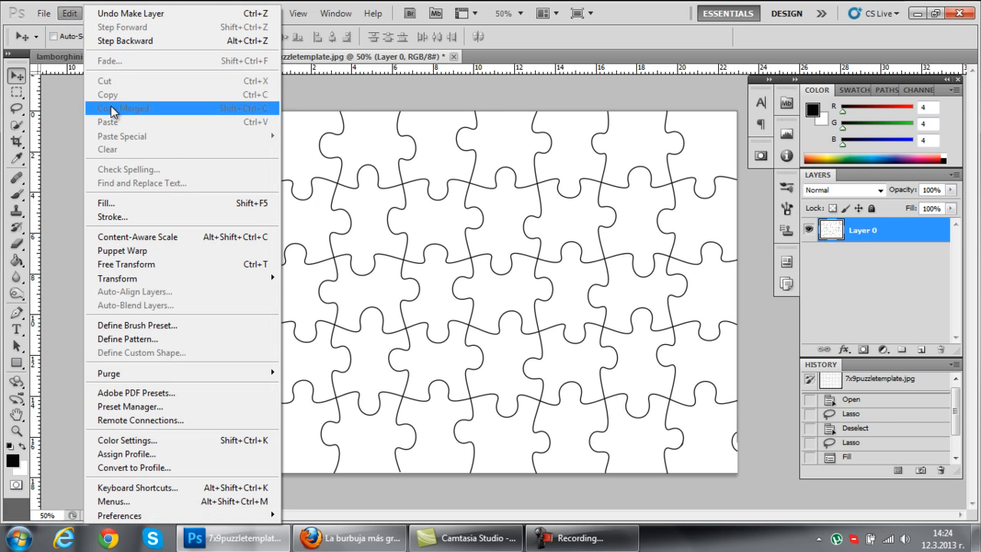
pyautogui.click(163, 338)
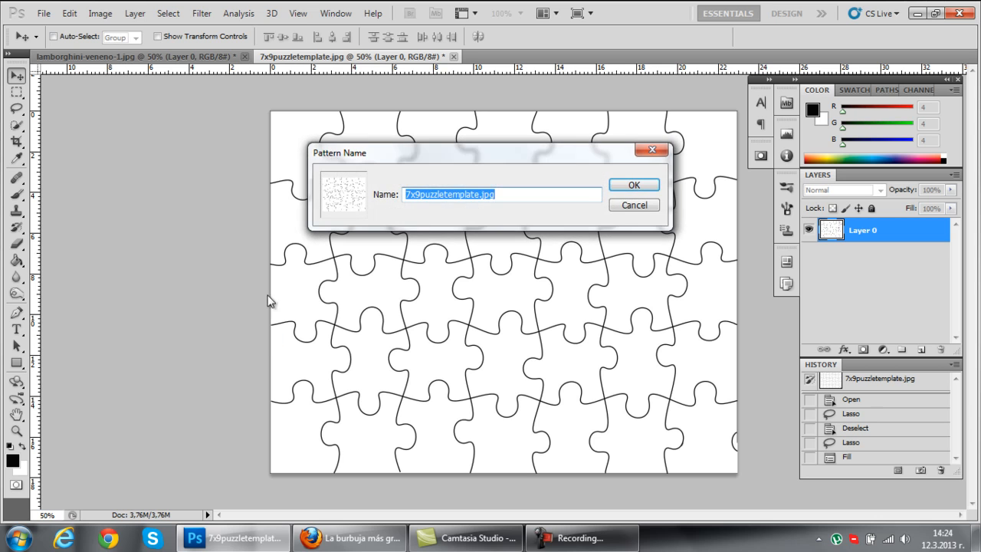
pyautogui.moveTo(480, 197); pyautogui.dragTo(402, 189)
pyautogui.write('puz')
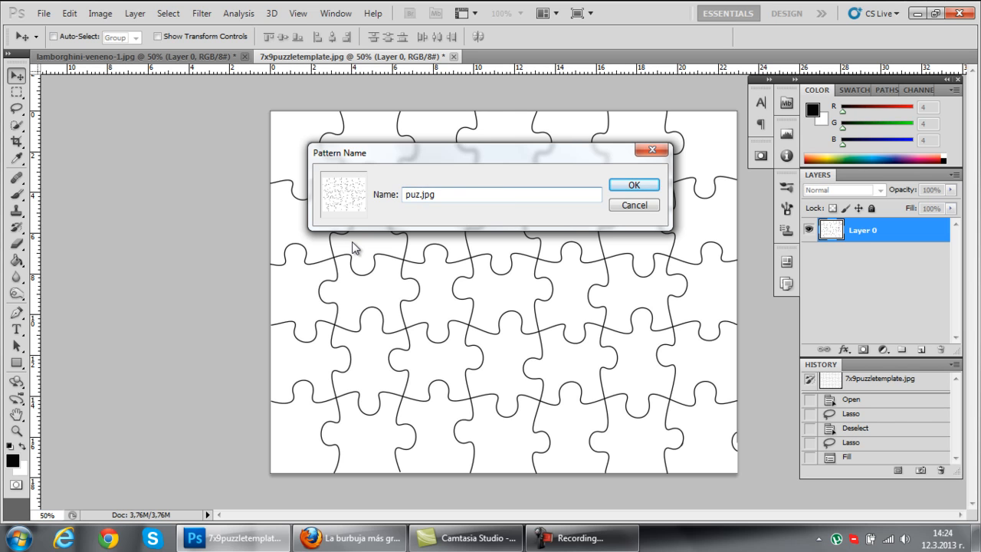
pyautogui.click(625, 189)
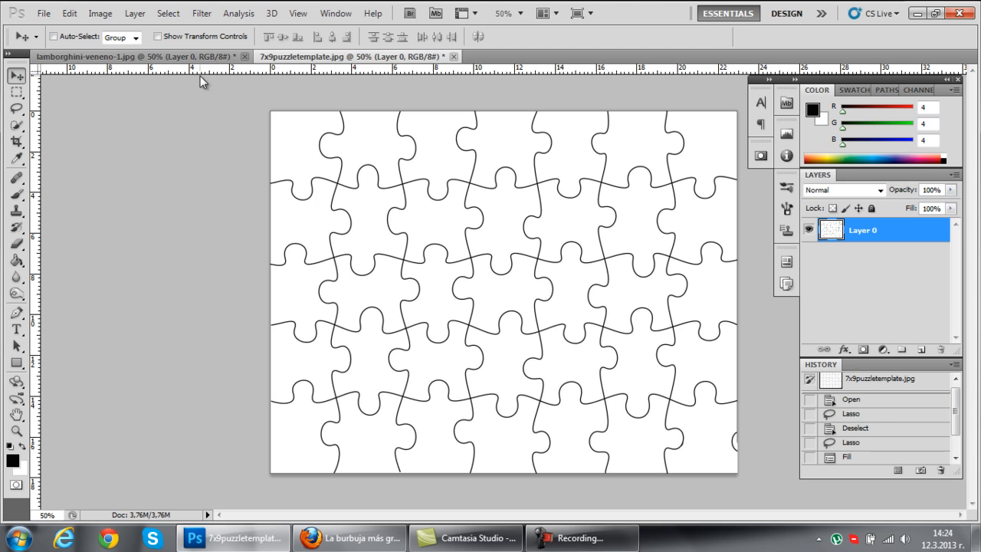
# Step: Add a new layer to lamborghini-veneno-1.jpg and fill it with the custom pattern puz.jpg
pyautogui.click(185, 55)
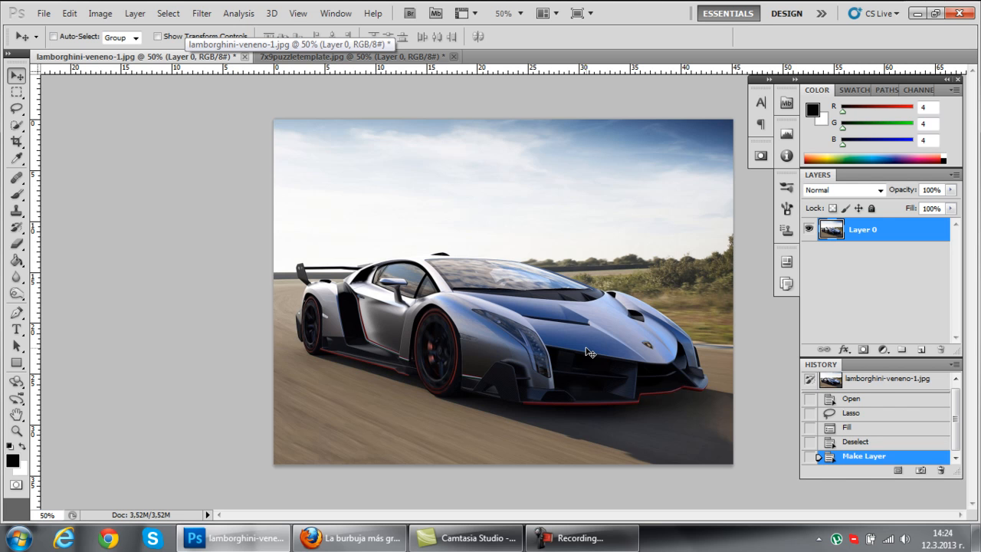
pyautogui.click(923, 350)
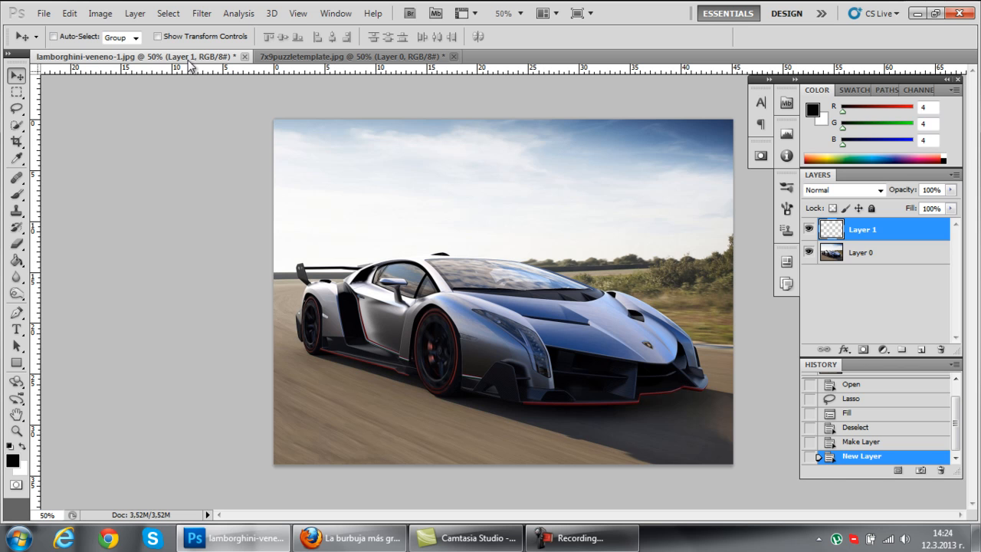
pyautogui.click(68, 14)
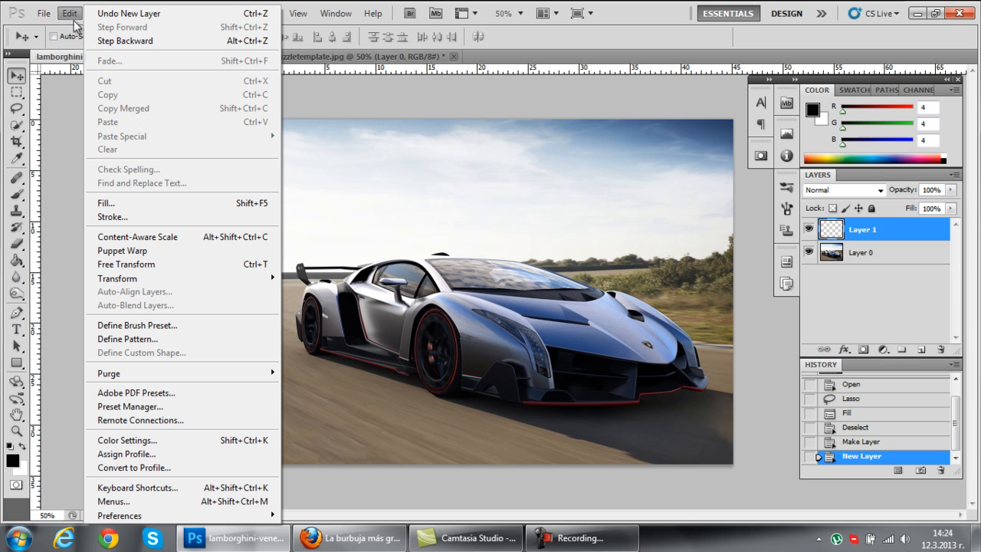
pyautogui.click(168, 206)
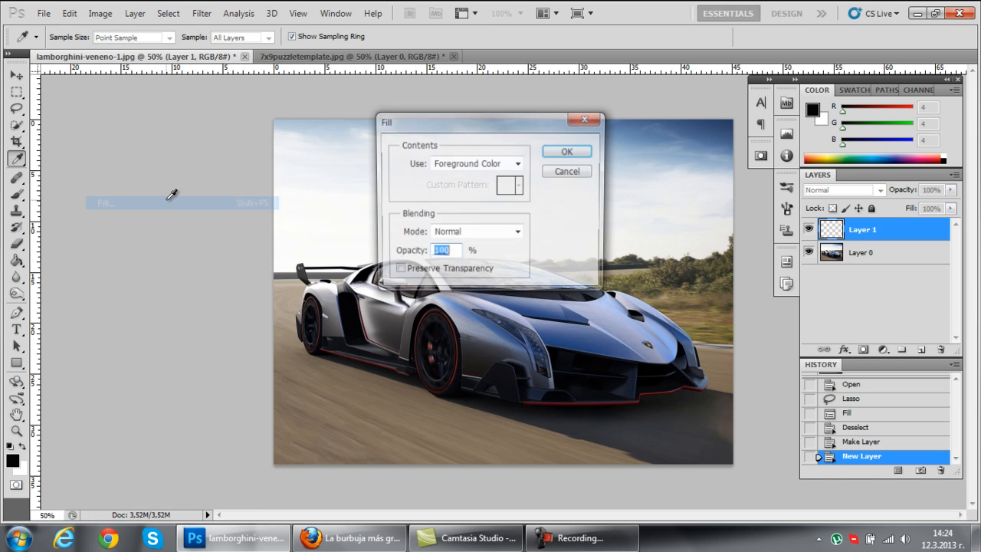
pyautogui.click(518, 163)
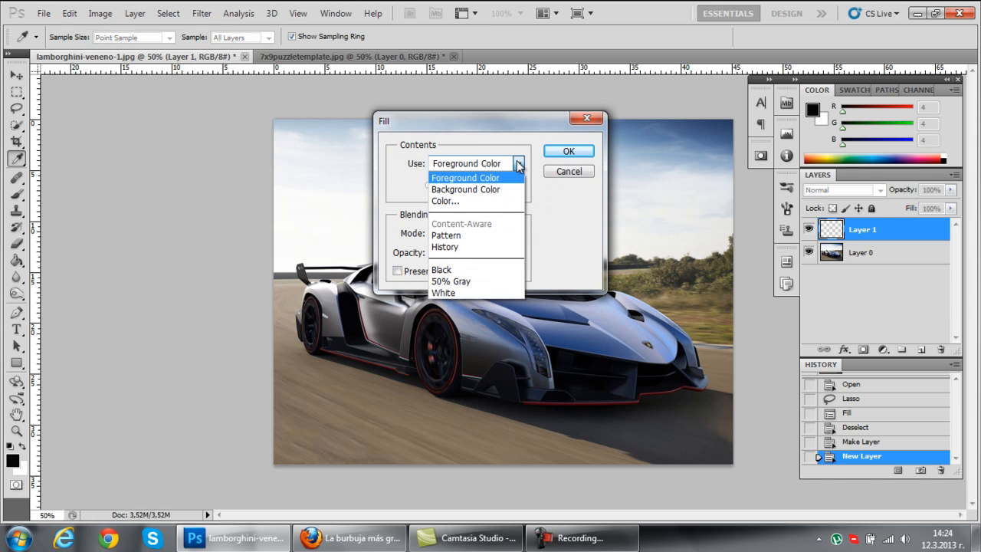
pyautogui.click(463, 236)
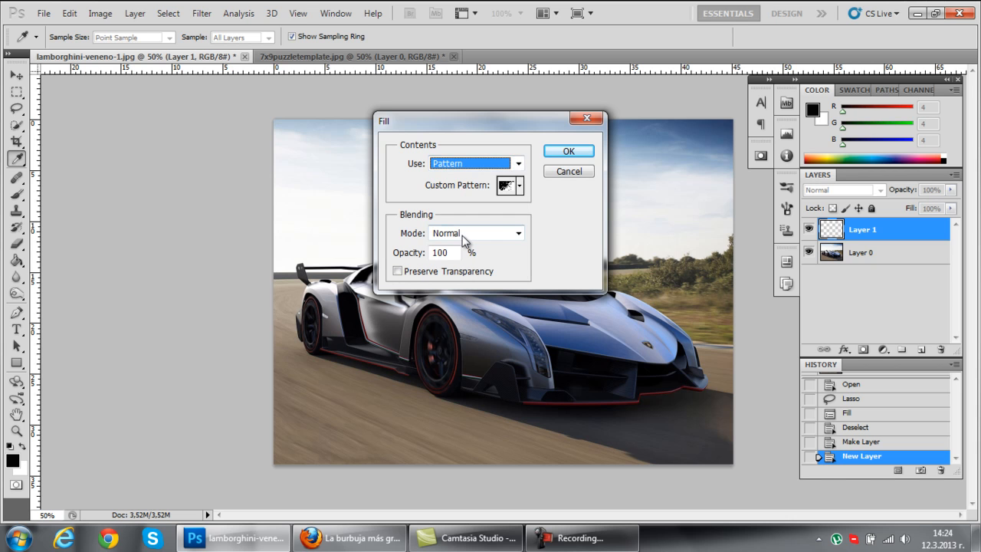
pyautogui.click(520, 187)
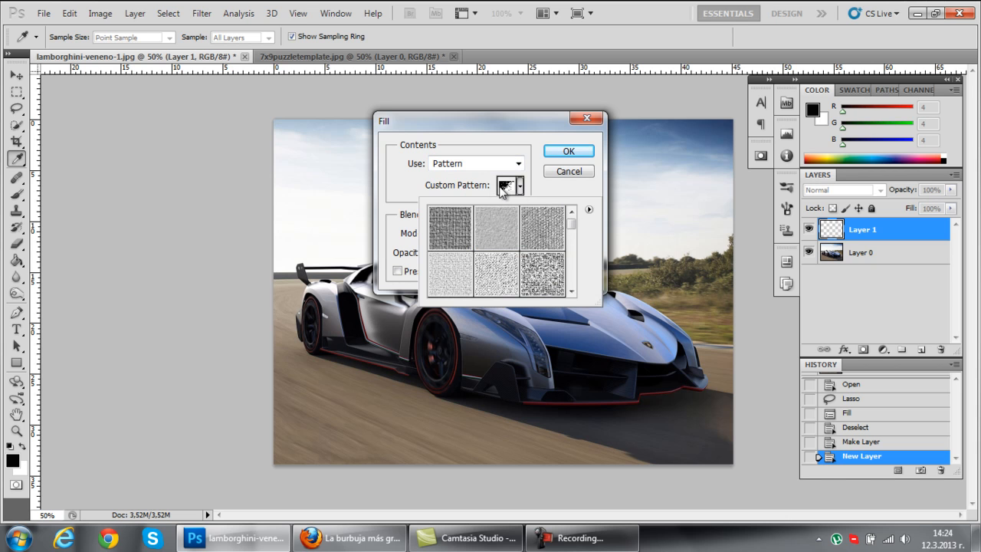
pyautogui.moveTo(571, 222); pyautogui.dragTo(572, 285)
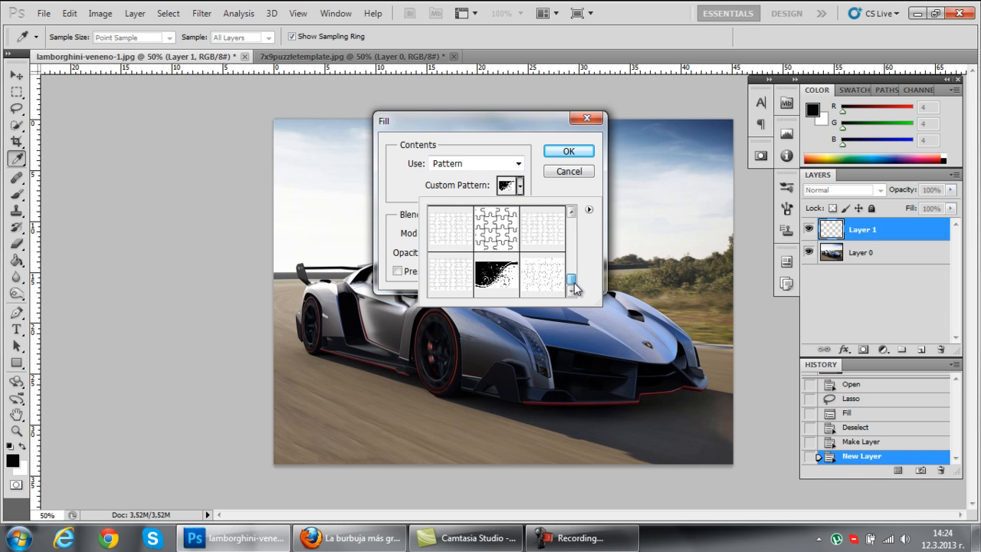
pyautogui.click(547, 286)
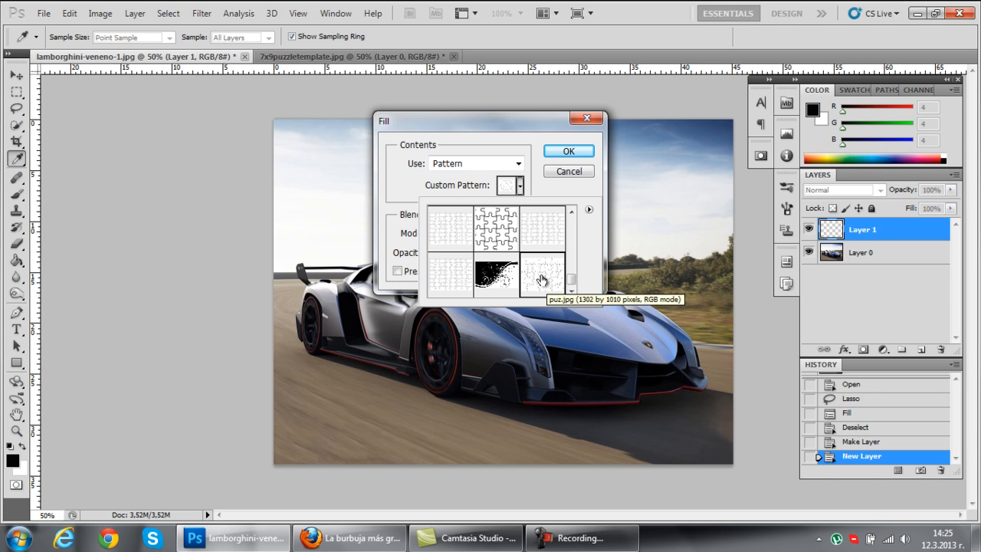
pyautogui.click(569, 153)
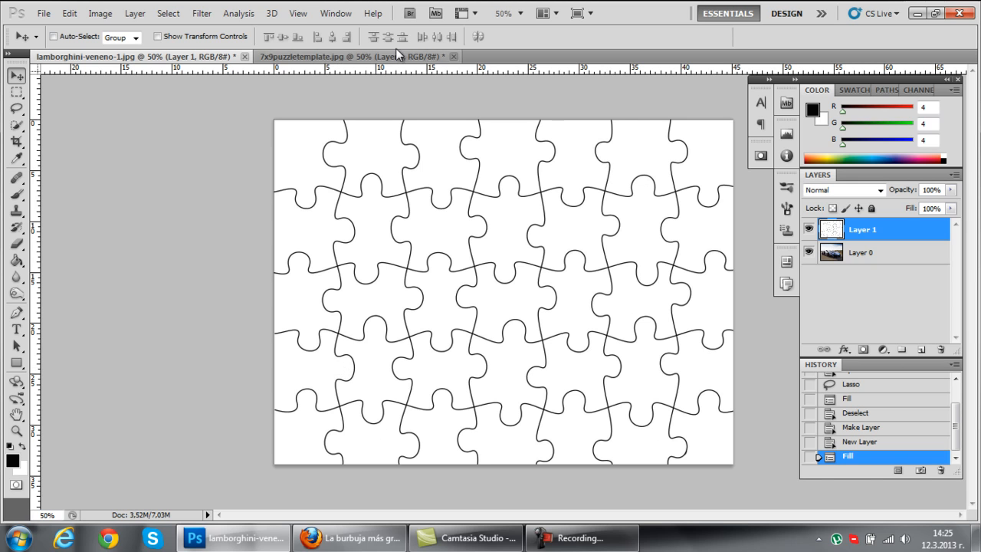
# Step: Select the entire canvas and copy the puzzle pattern layer
pyautogui.click(169, 14)
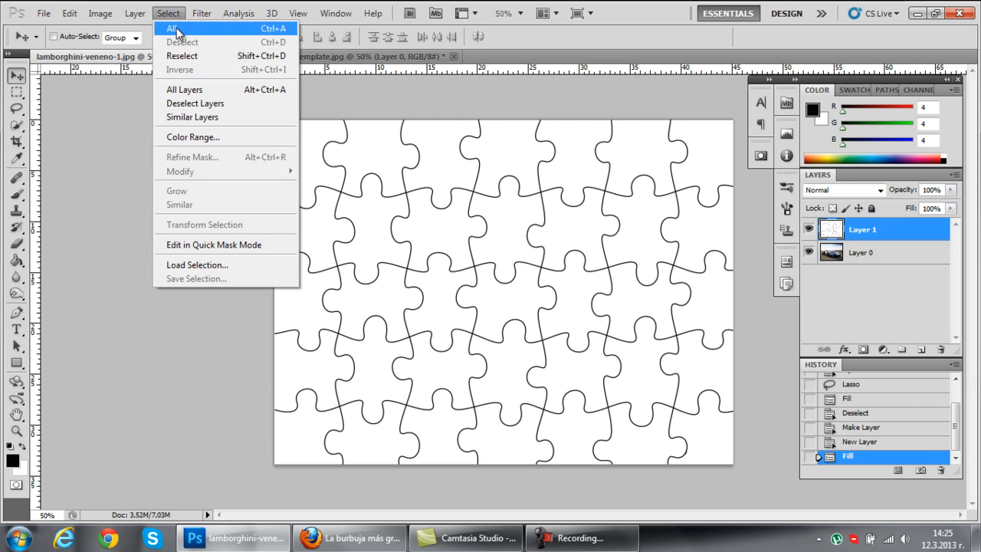
pyautogui.click(174, 28)
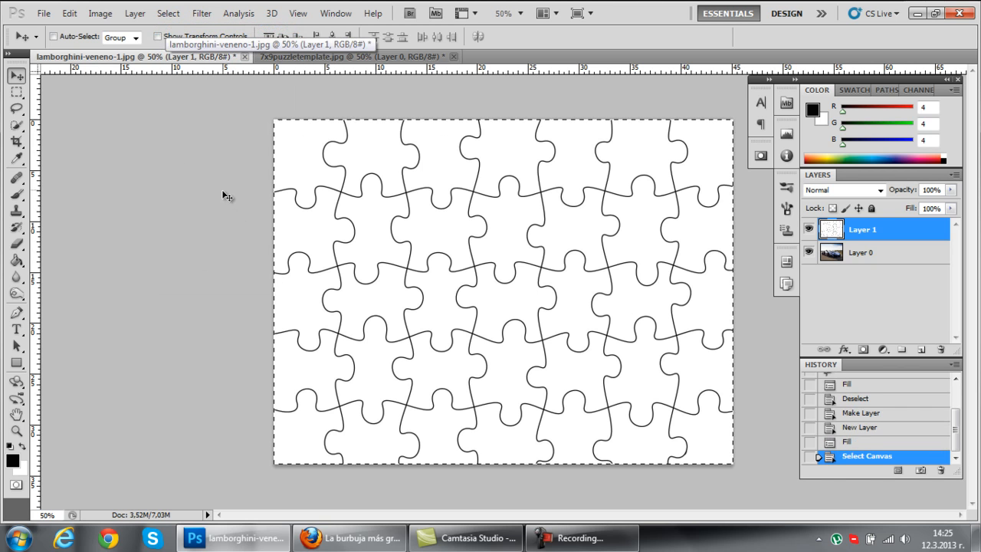
pyautogui.click(73, 16)
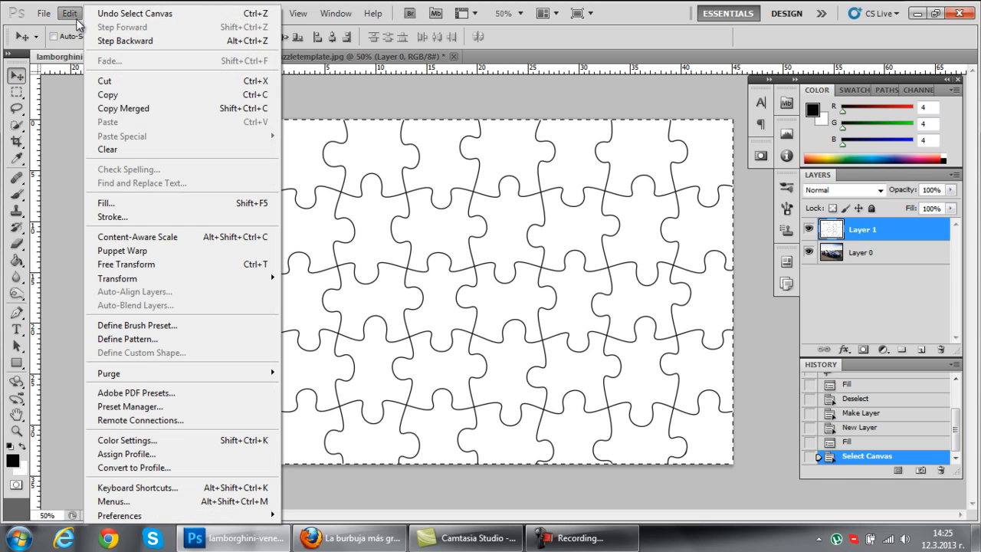
pyautogui.click(115, 95)
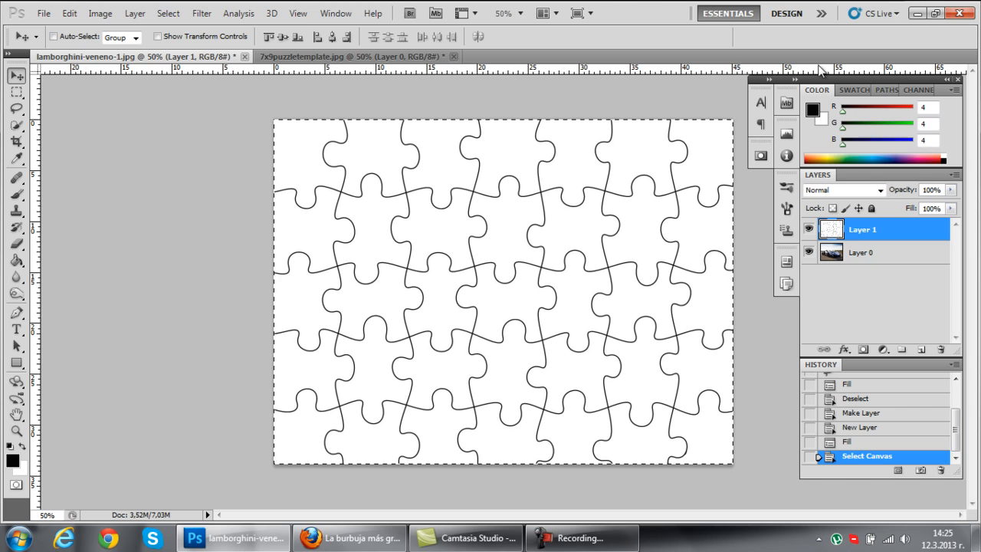
# Step: Create a new alpha channel, paste the copied puzzle pattern into it, and deselect
pyautogui.click(912, 90)
pyautogui.moveTo(954, 119); pyautogui.dragTo(956, 138)
pyautogui.click(921, 161)
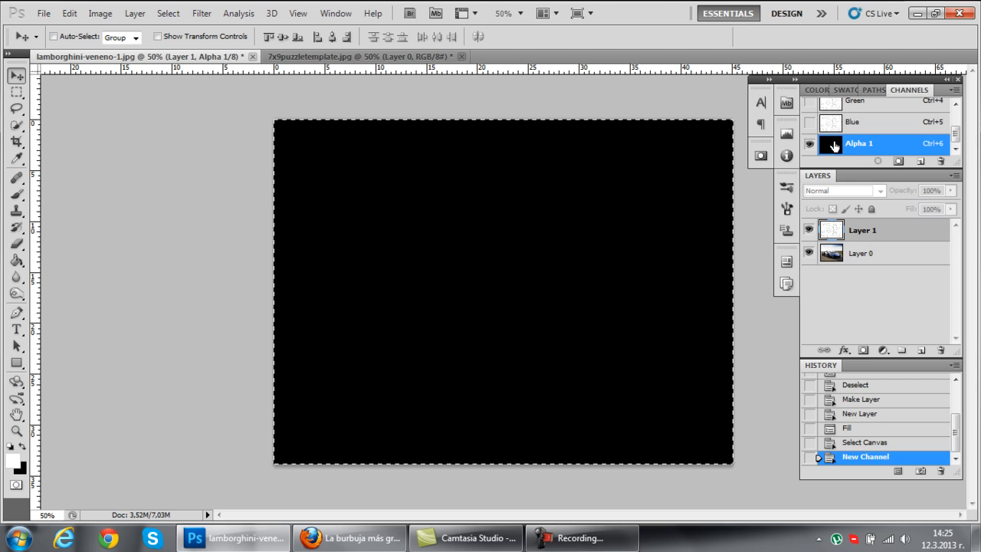
pyautogui.click(70, 13)
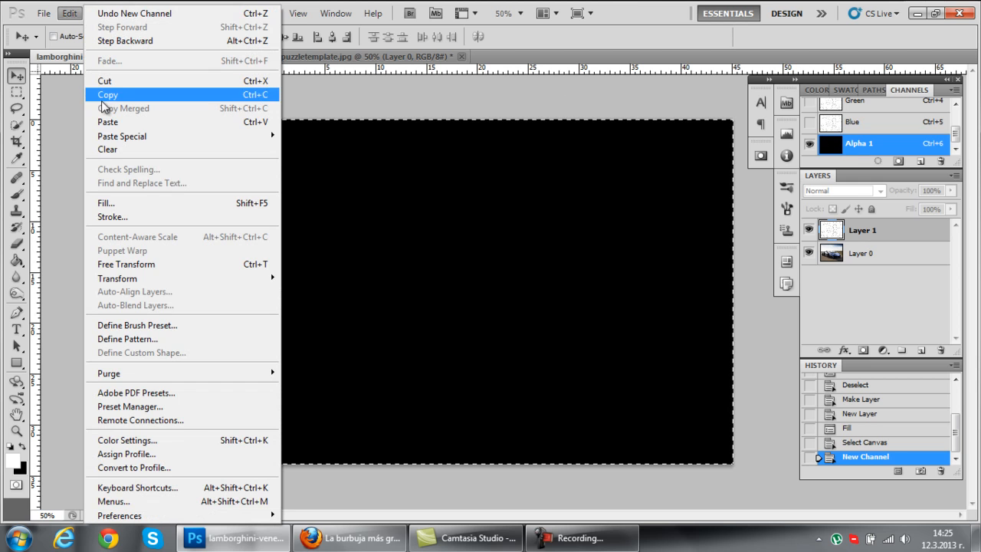
pyautogui.click(108, 120)
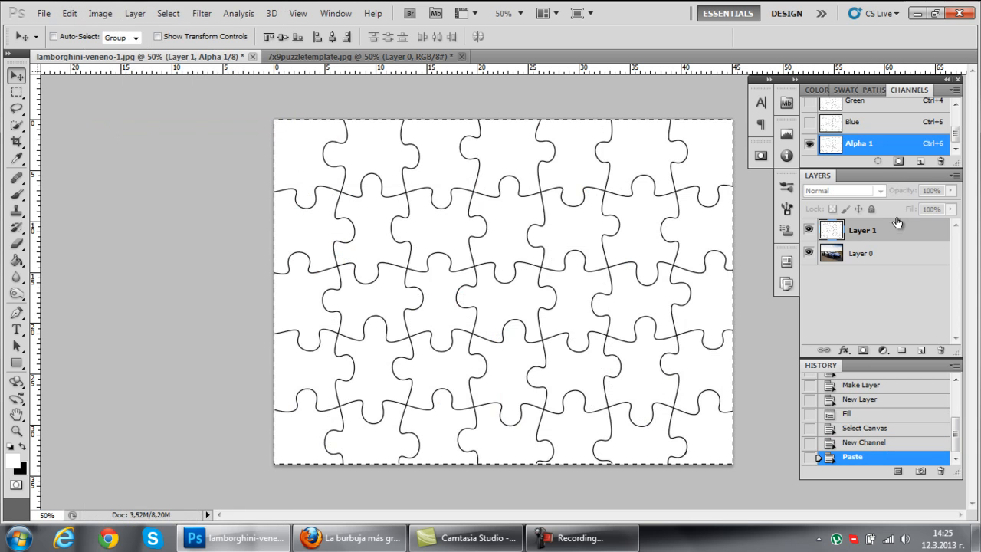
pyautogui.hotkey('ctrl', 'd')
# Step: Delete the puzzle pattern layer above the car photo
pyautogui.click(838, 234)
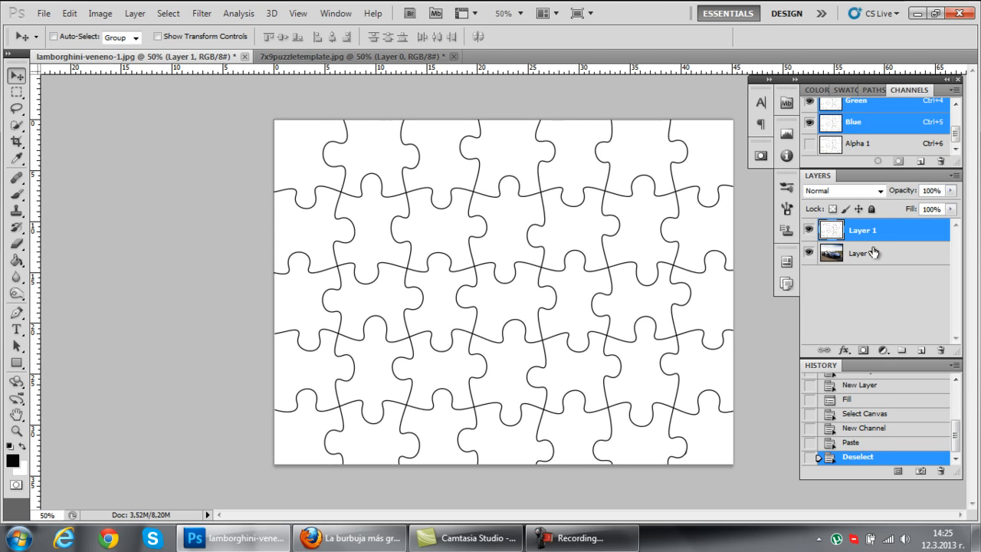
pyautogui.moveTo(847, 238); pyautogui.dragTo(942, 351)
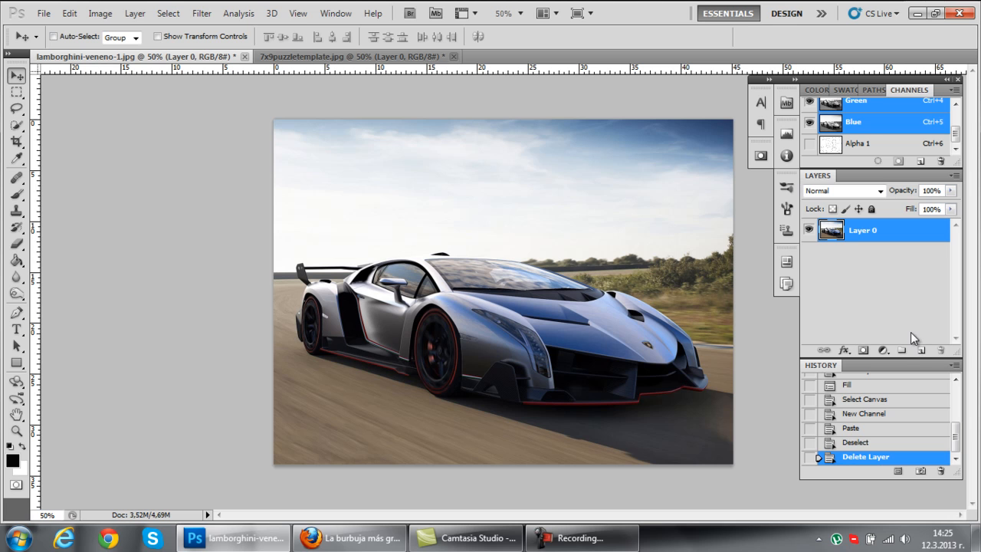
pyautogui.moveTo(957, 134); pyautogui.dragTo(958, 116)
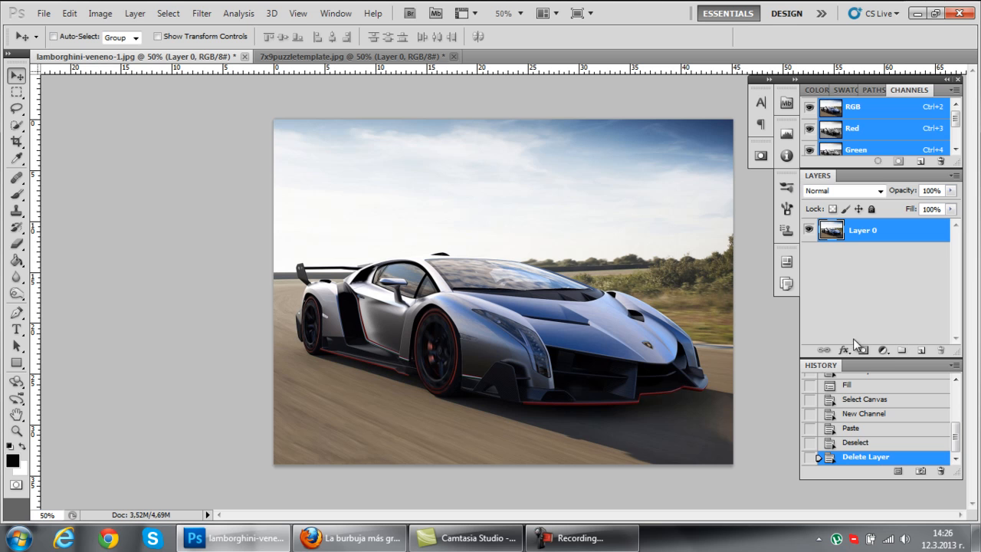
# Step: Add a new layer above the car photo and fill it with the black foreground color
pyautogui.click(920, 351)
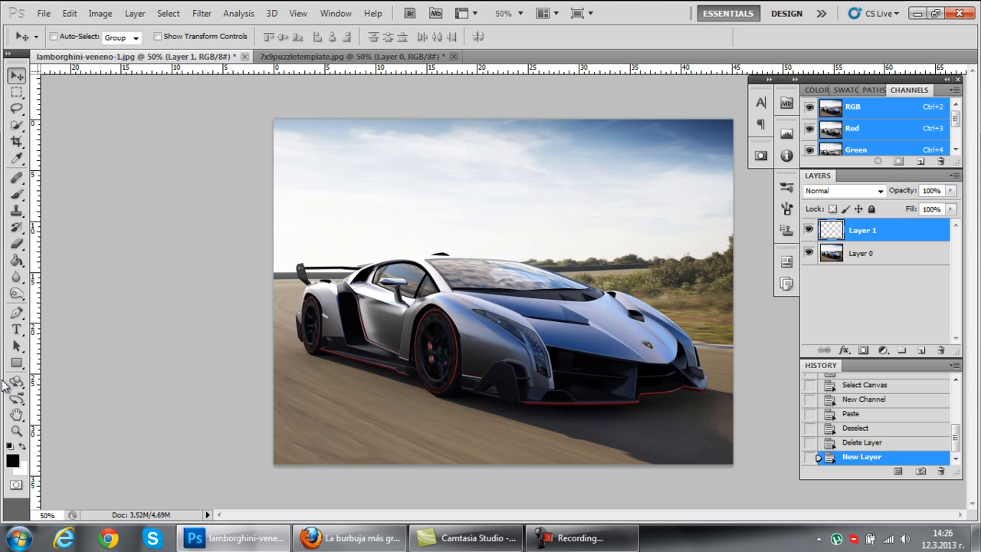
pyautogui.click(18, 263)
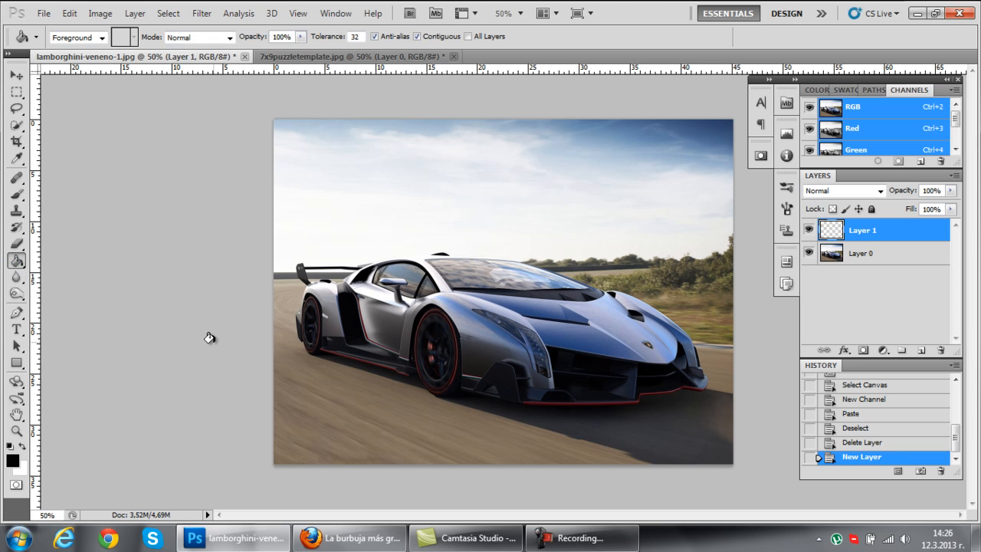
pyautogui.click(429, 248)
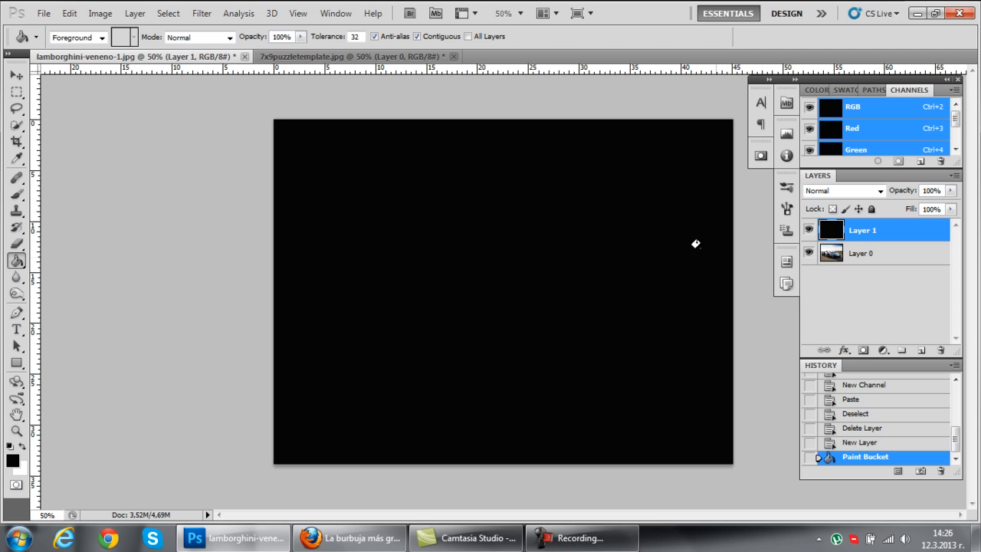
# Step: Duplicate the car photo layer and move the black layer beneath the copy
pyautogui.click(838, 260)
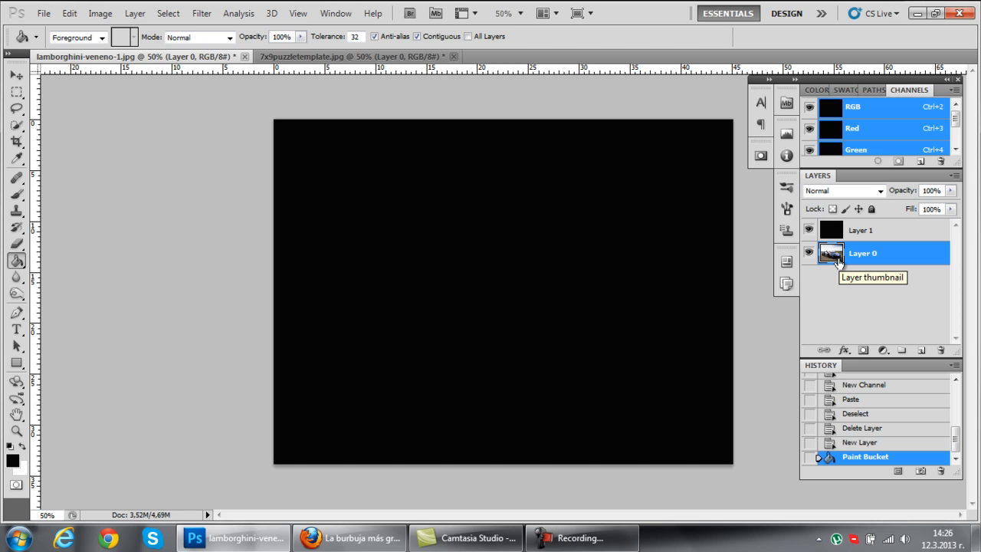
pyautogui.hotkey('ctrl', 'j')
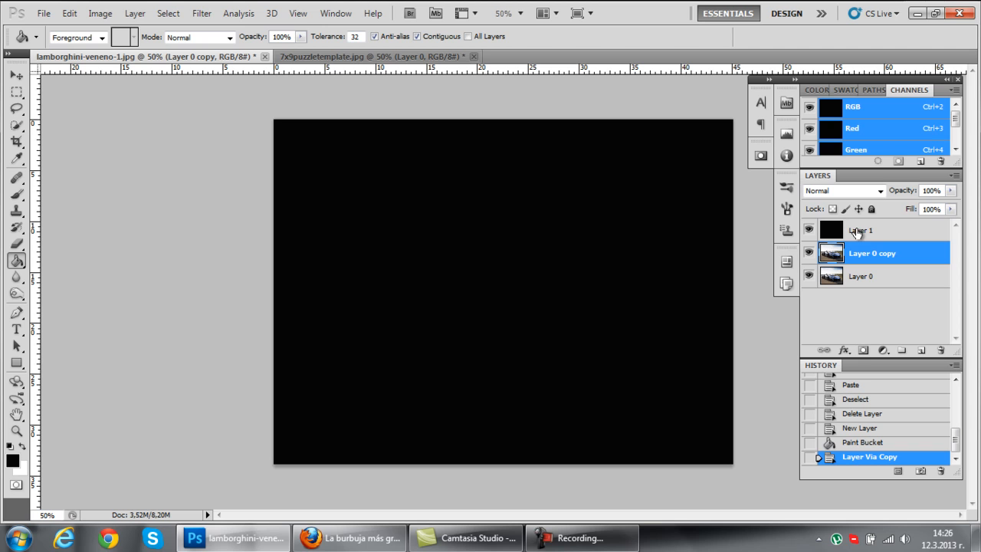
pyautogui.moveTo(833, 230); pyautogui.dragTo(837, 264)
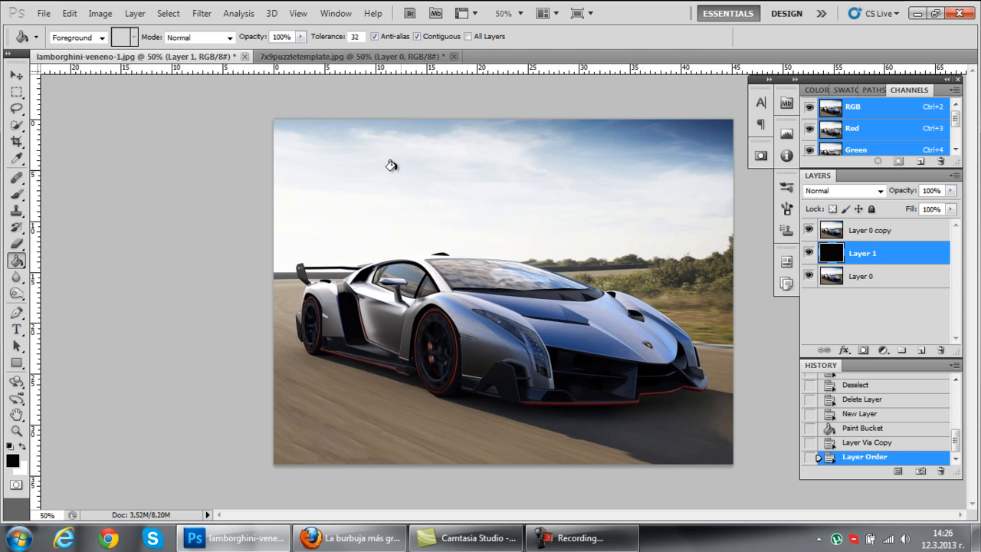
# Step: Load the Alpha 1 channel as a new selection
pyautogui.click(166, 17)
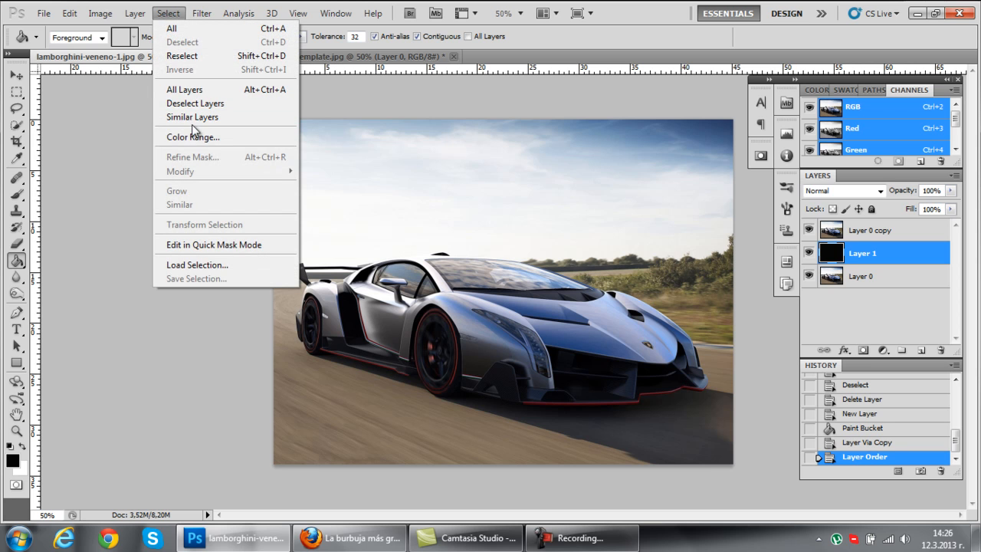
pyautogui.click(196, 264)
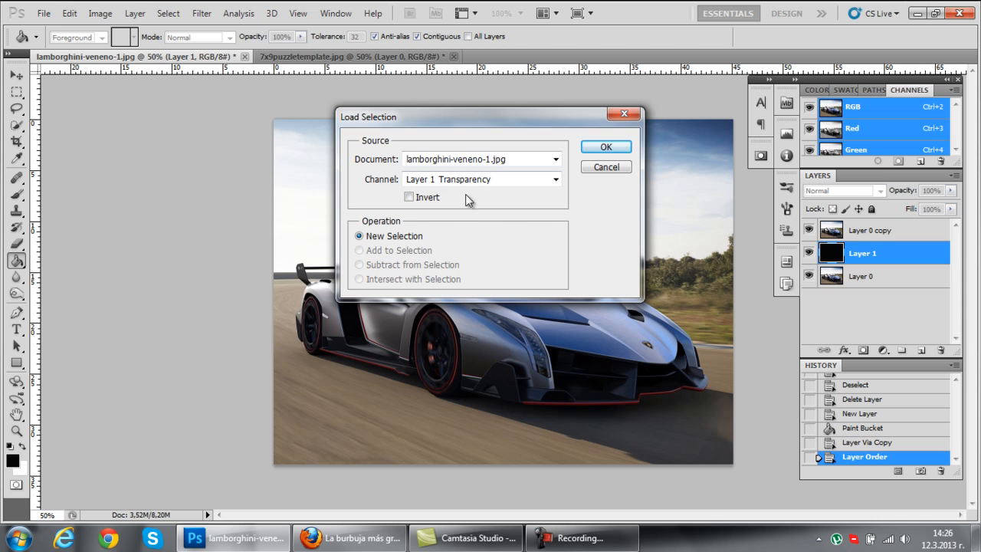
pyautogui.click(555, 182)
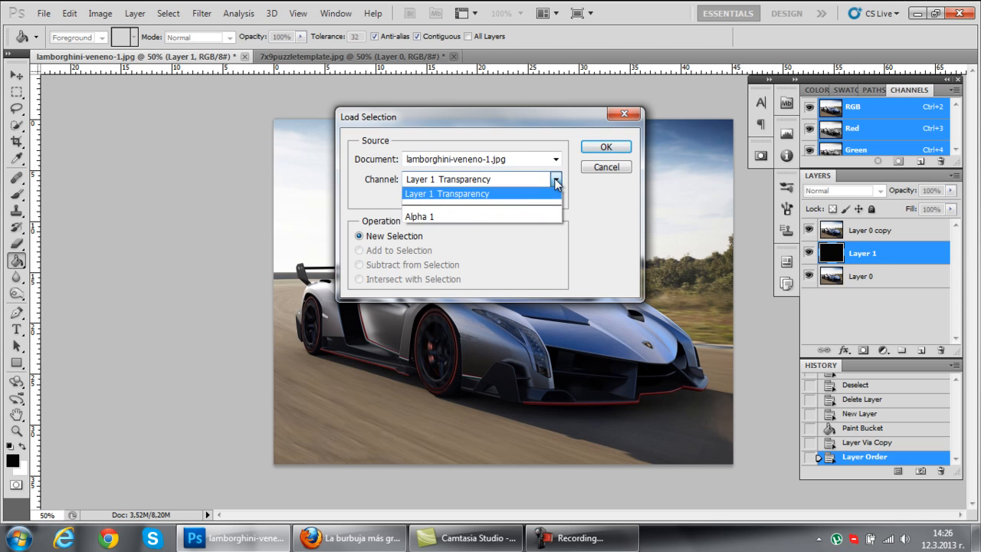
pyautogui.click(501, 217)
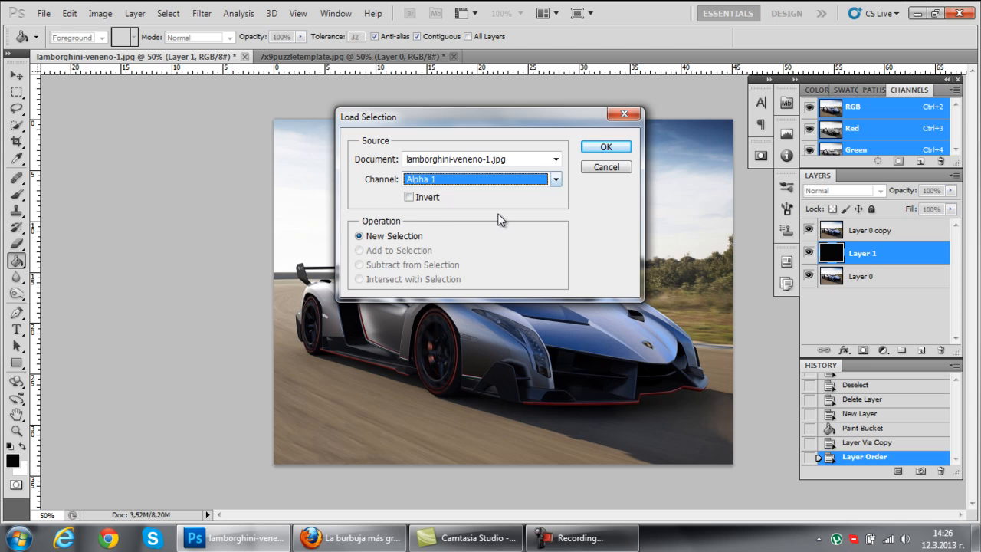
pyautogui.click(628, 149)
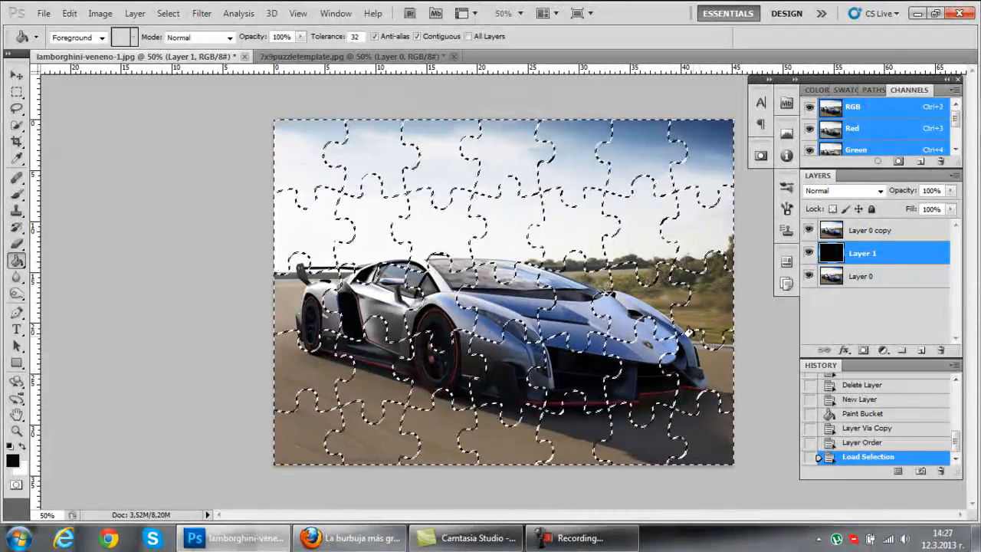
# Step: Apply a Bevel and Emboss effect with the default settings to the Layer 0 copy layer
pyautogui.press('v')
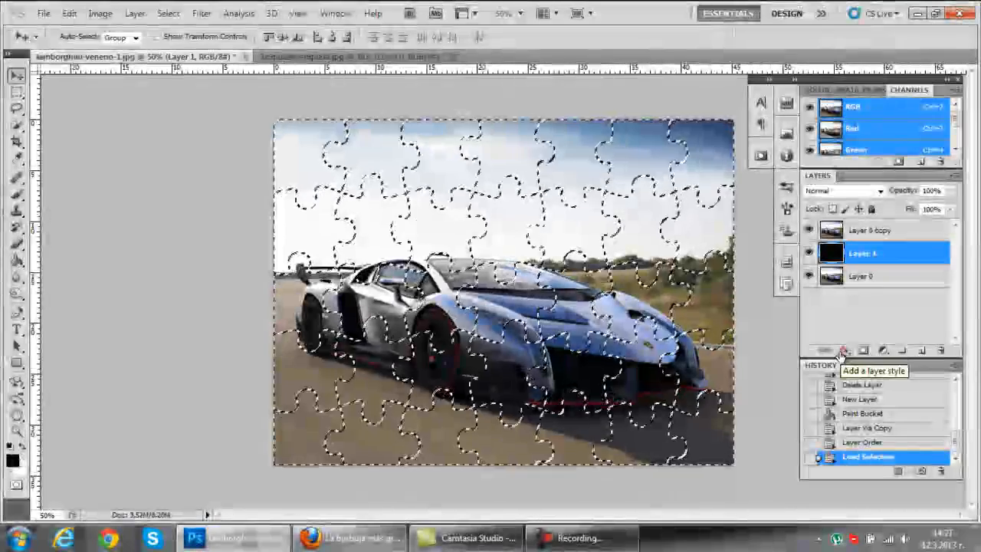
pyautogui.click(859, 230)
pyautogui.click(843, 350)
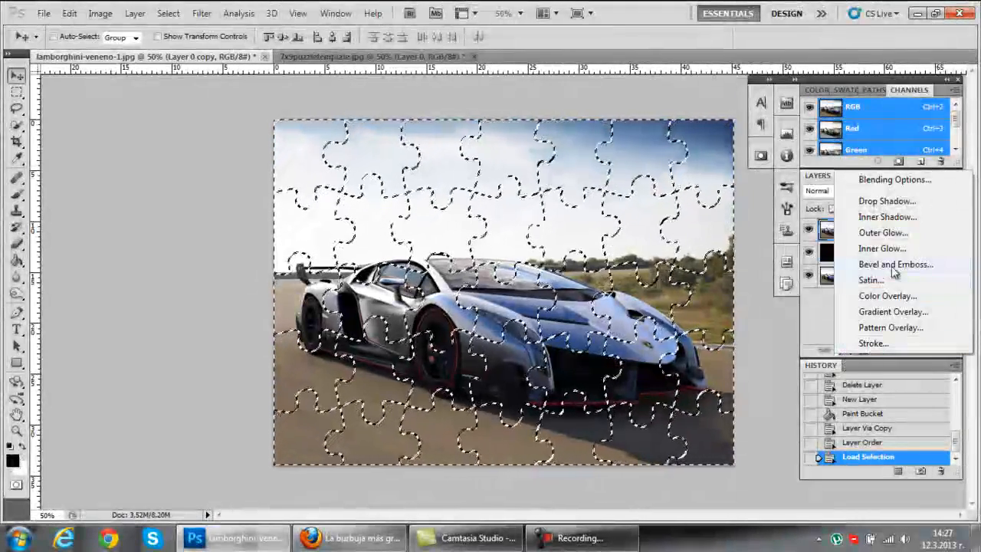
pyautogui.click(893, 265)
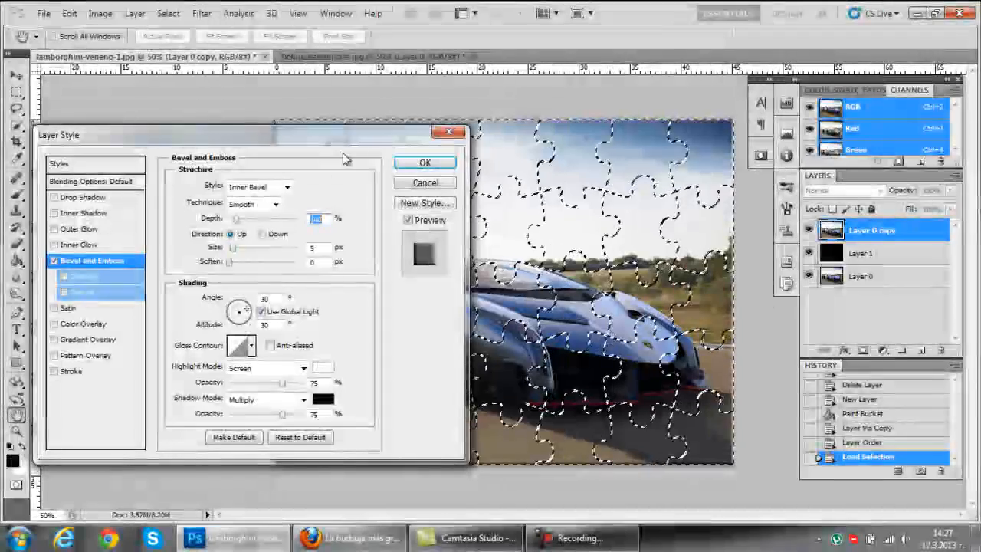
pyautogui.click(414, 163)
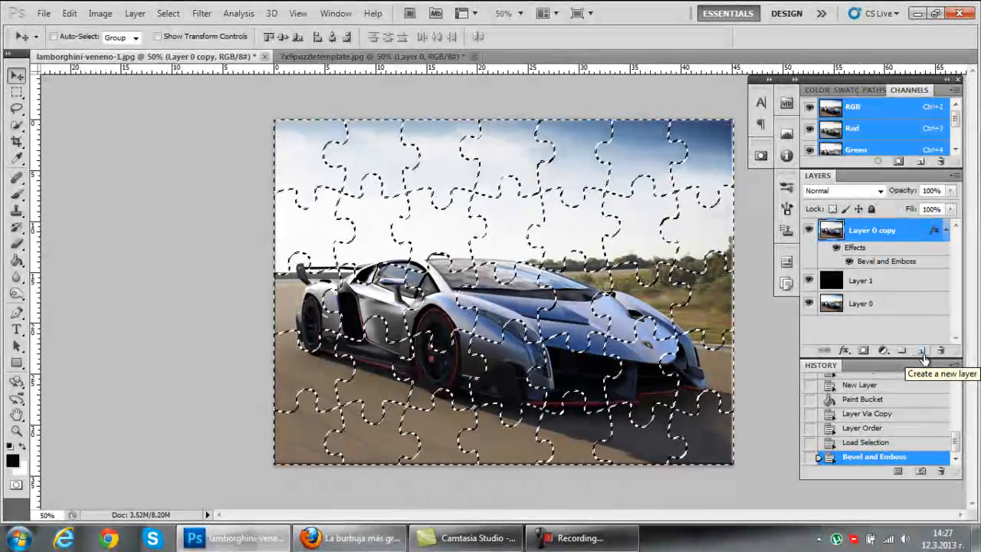
# Step: Add a new layer on top and fill it from the merged RGB image with Apply Image, using Multiply at 100% opacity
pyautogui.click(922, 350)
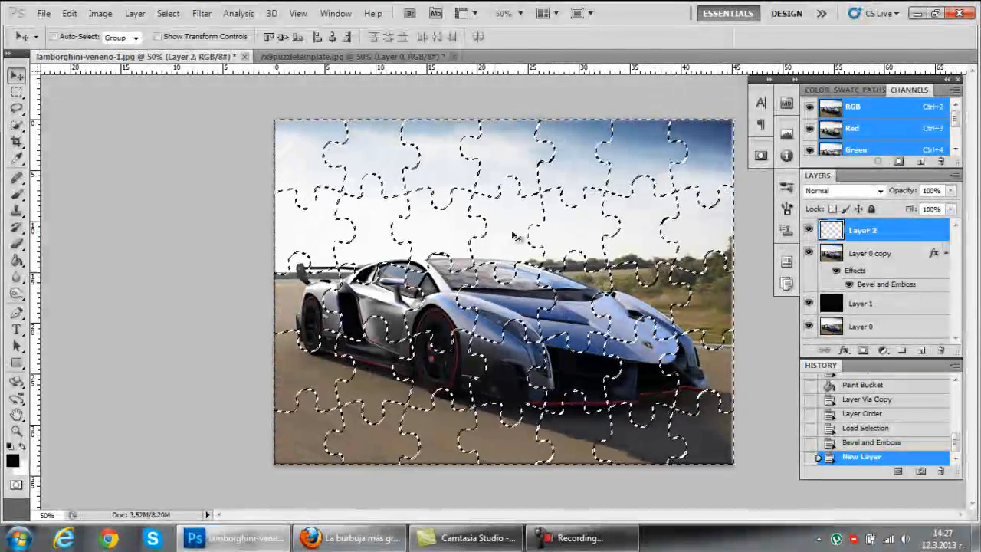
pyautogui.click(102, 15)
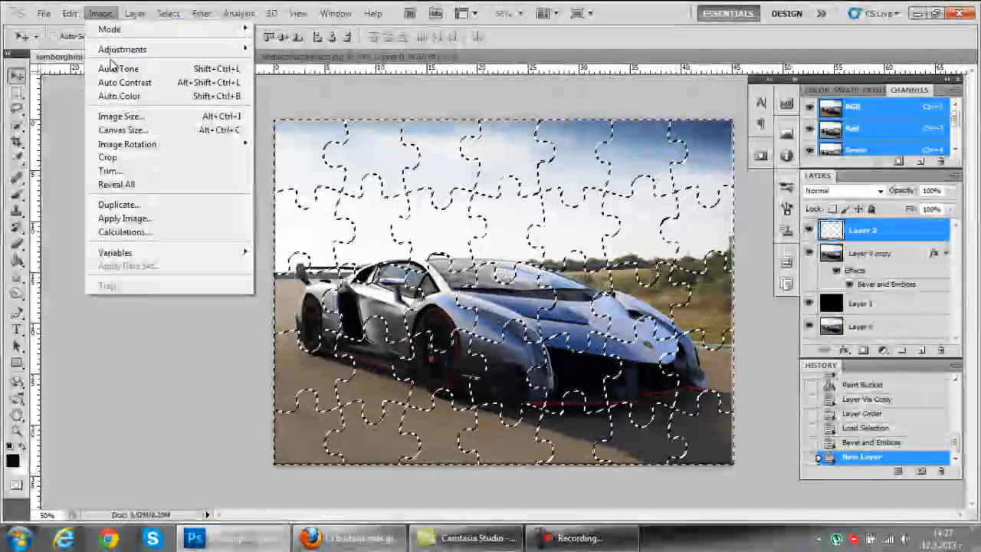
pyautogui.click(136, 219)
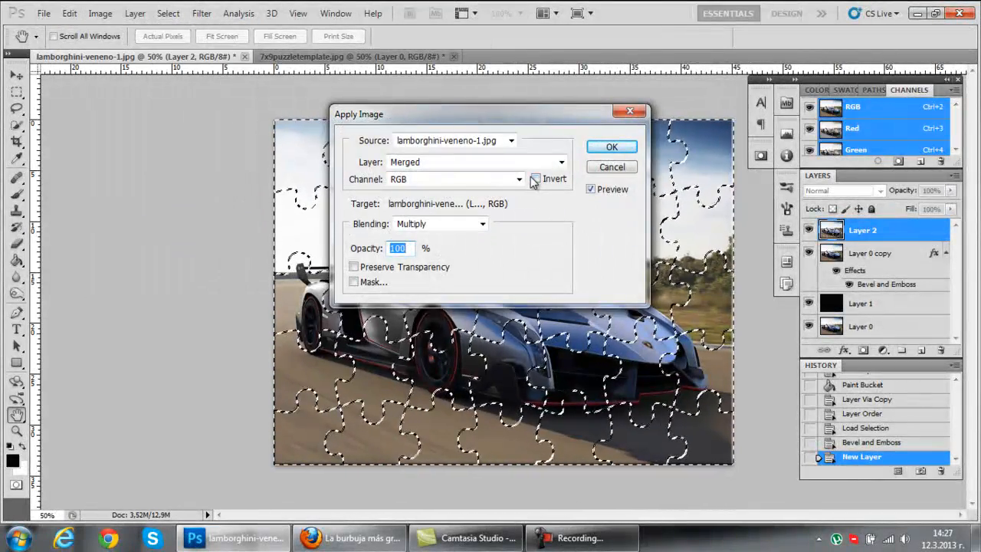
pyautogui.click(609, 151)
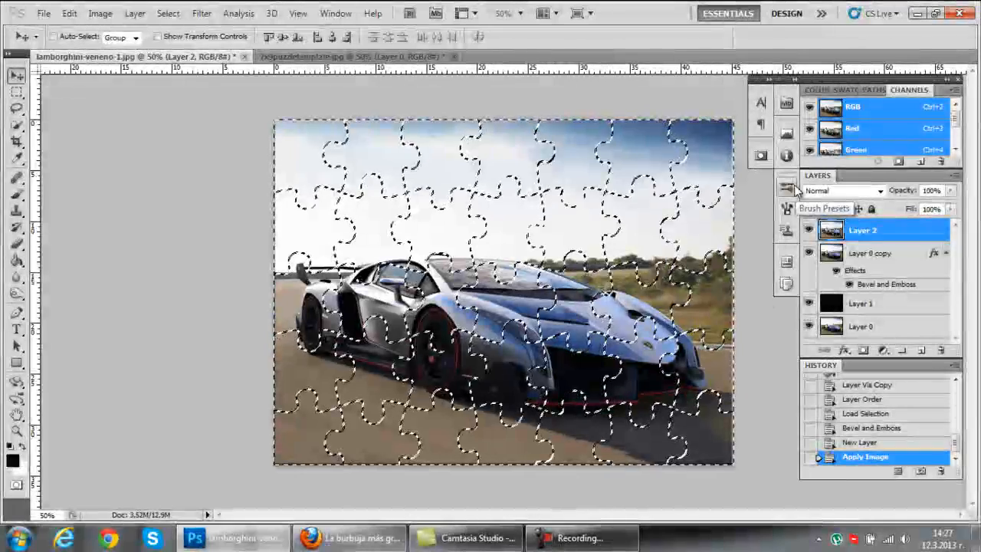
# Step: Delete the beveled Layer 0 copy layer and clear the selection
pyautogui.moveTo(834, 251); pyautogui.dragTo(944, 351)
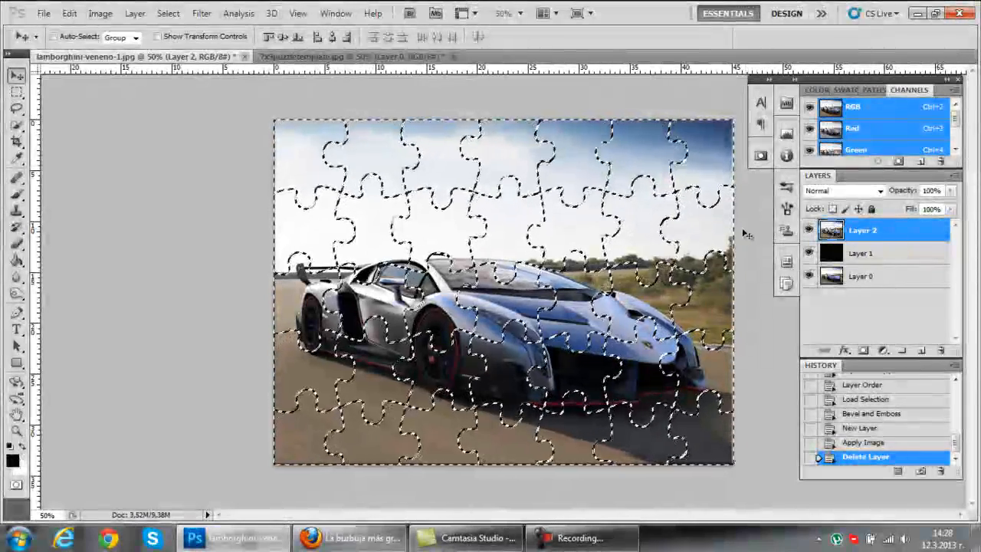
pyautogui.hotkey('ctrl', 'd')
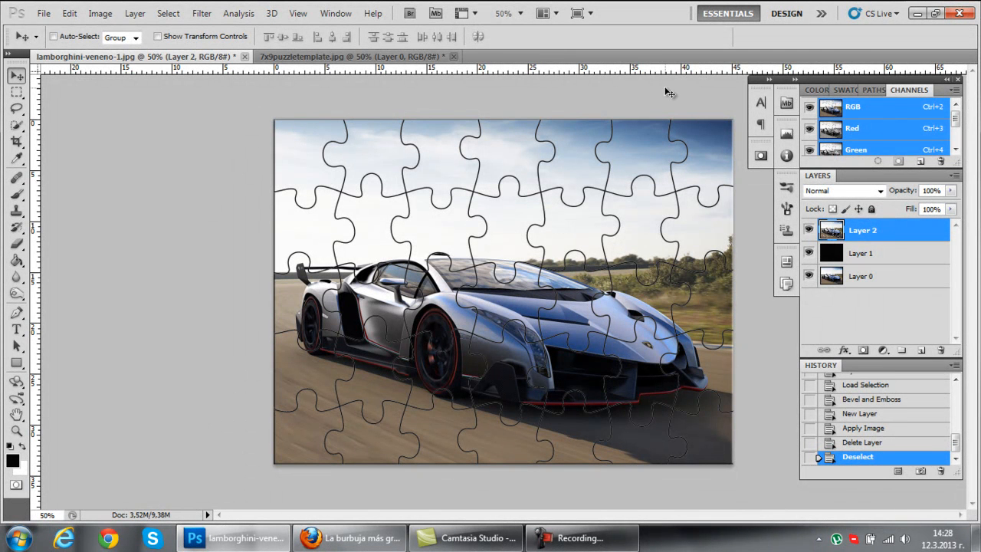
# Step: Select the puzzle piece around the front wheel with the Magic Wand in the Alpha 1 channel
pyautogui.scroll(-2, 956, 146)
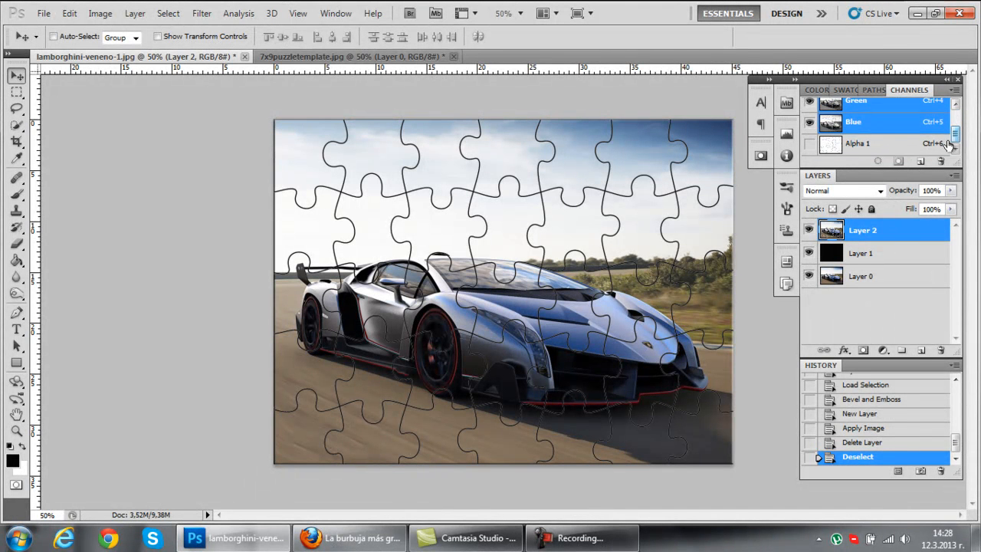
pyautogui.click(853, 147)
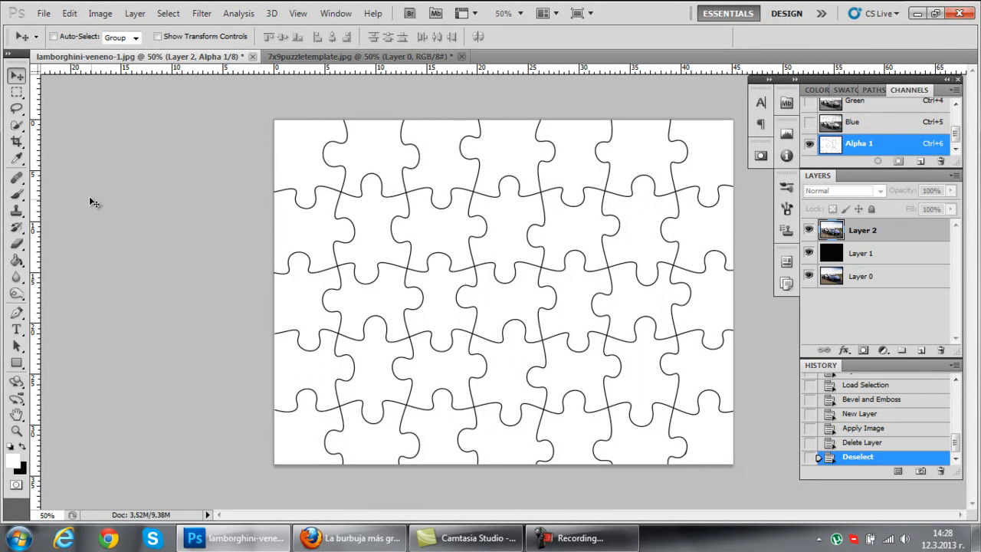
pyautogui.click(16, 125)
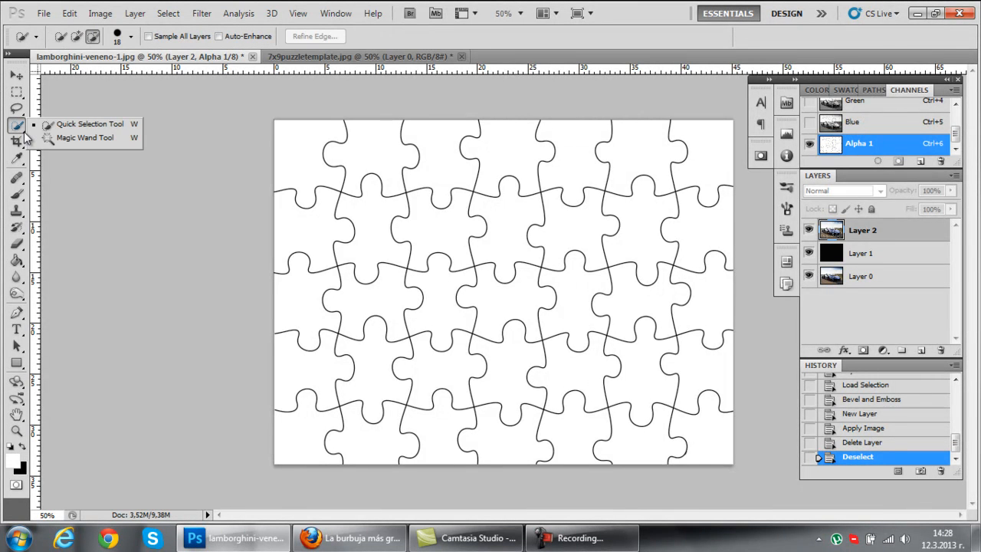
pyautogui.click(62, 141)
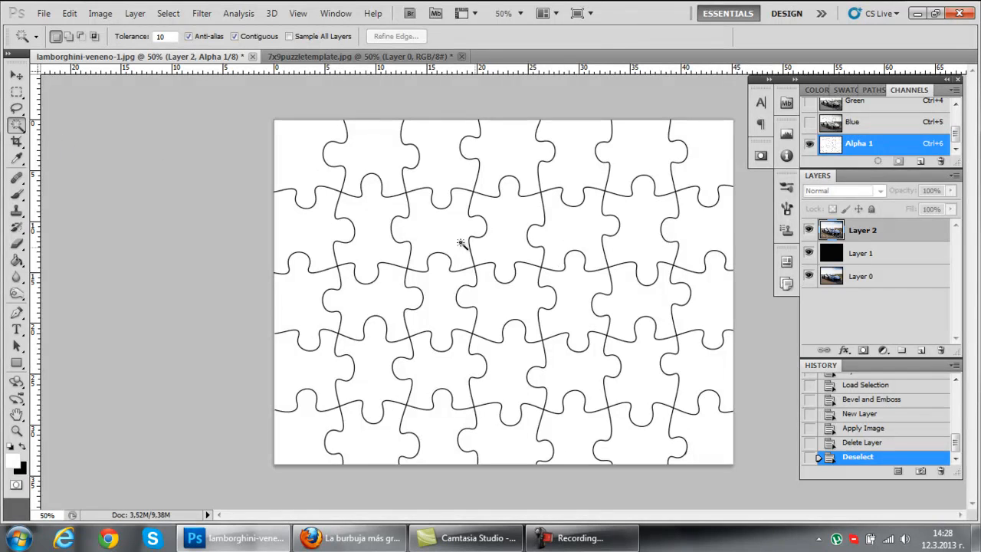
pyautogui.click(439, 287)
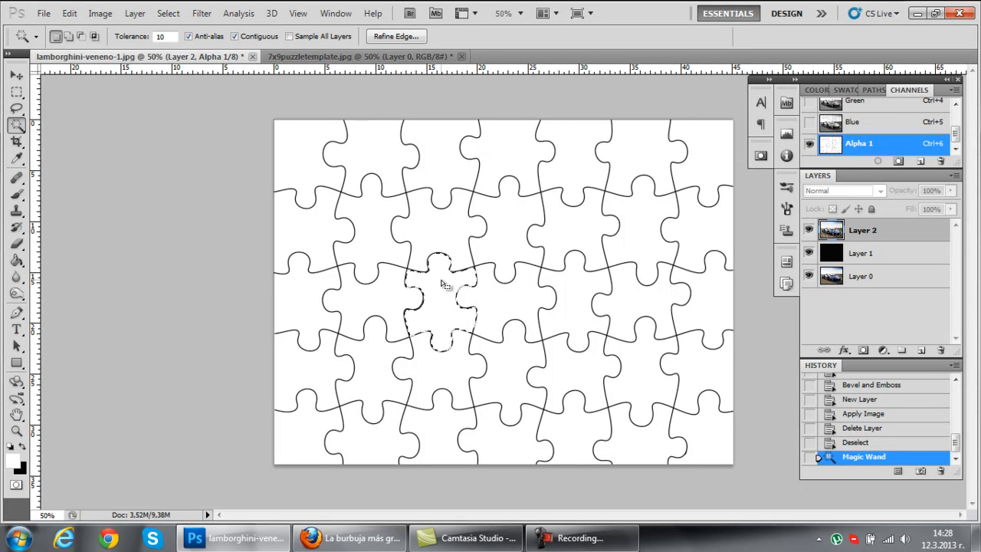
# Step: Return to the RGB composite and cut the selected puzzle piece from Layer 2 onto its own layer
pyautogui.moveTo(957, 138); pyautogui.dragTo(960, 100)
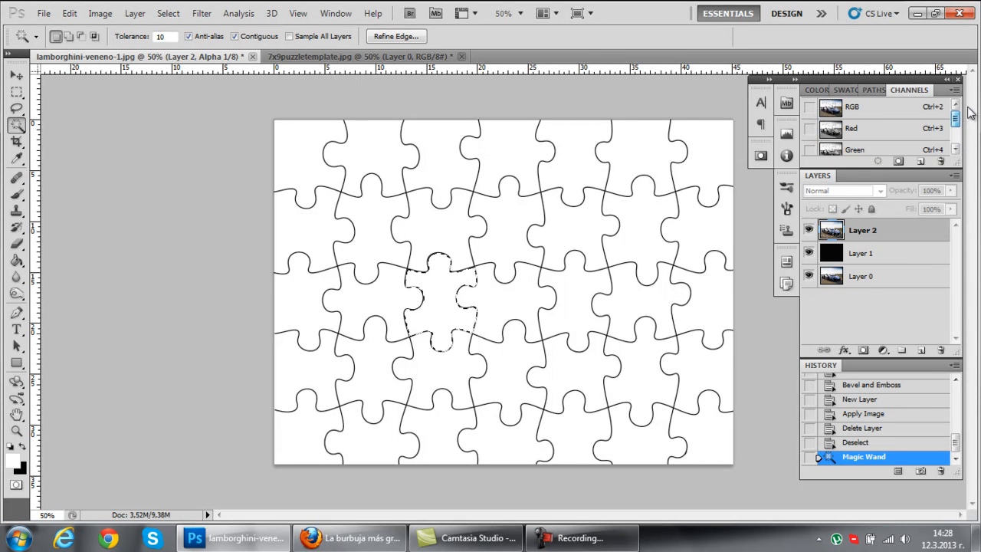
pyautogui.click(853, 109)
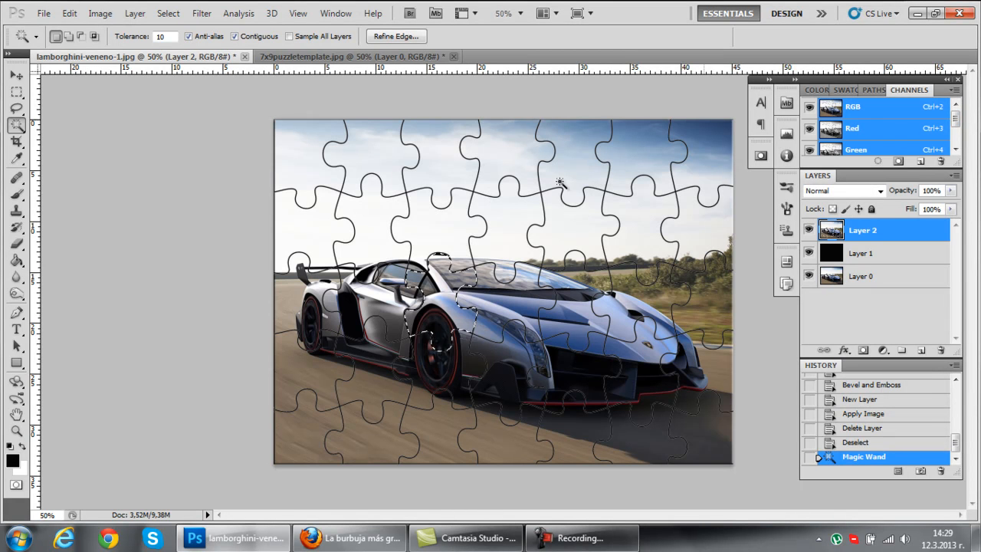
pyautogui.rightClick(442, 291)
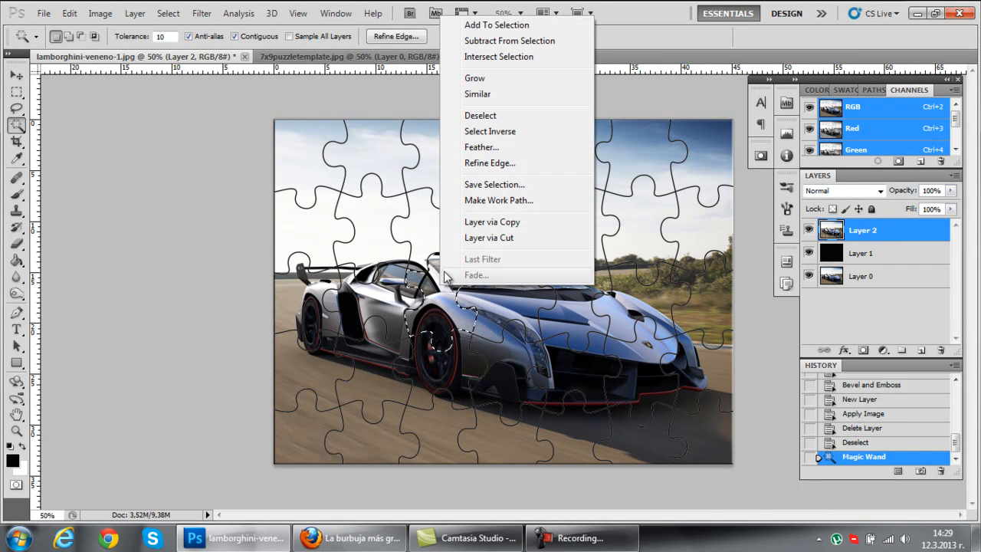
pyautogui.click(476, 242)
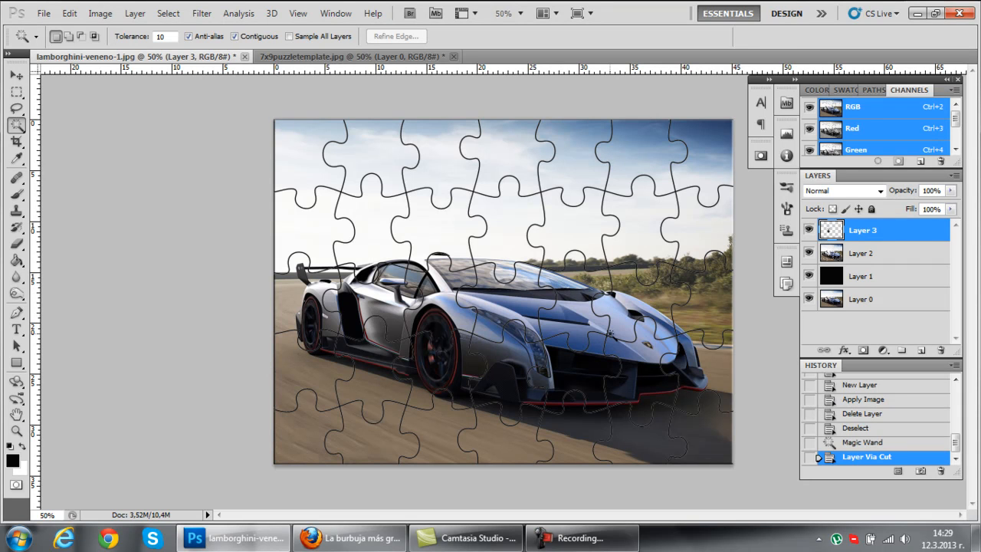
# Step: Rotate the cut-out puzzle piece by about -0.8° and nudge it slightly upward with Free Transform
pyautogui.hotkey('ctrl', 't')
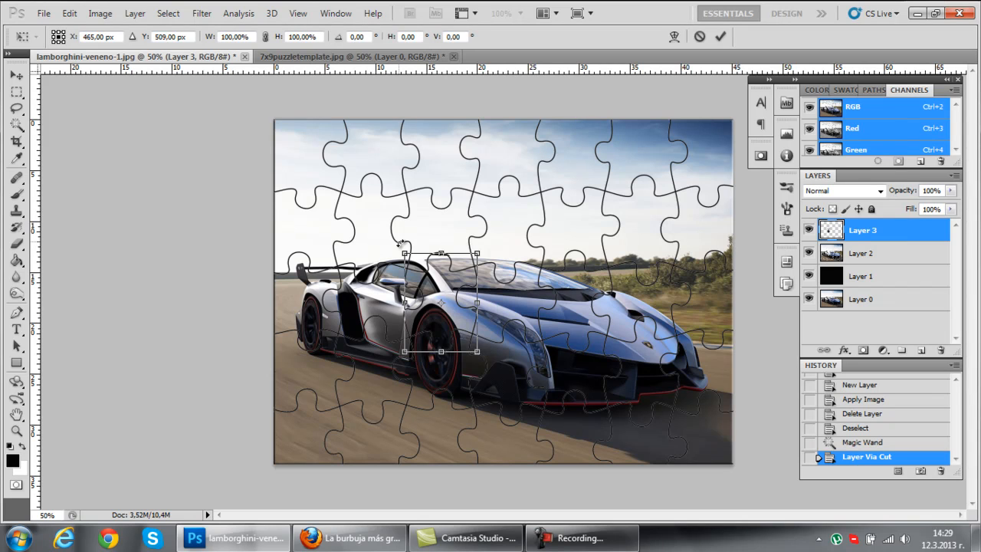
pyautogui.moveTo(402, 243)
pyautogui.mouseDown()
pyautogui.moveTo(372, 270)
pyautogui.moveTo(367, 260)
pyautogui.moveTo(429, 233)
pyautogui.moveTo(401, 247)
pyautogui.mouseUp()
pyautogui.moveTo(451, 288)
pyautogui.mouseDown()
pyautogui.moveTo(357, 181)
pyautogui.moveTo(364, 200)
pyautogui.moveTo(350, 265)
pyautogui.moveTo(451, 288)
pyautogui.mouseUp()
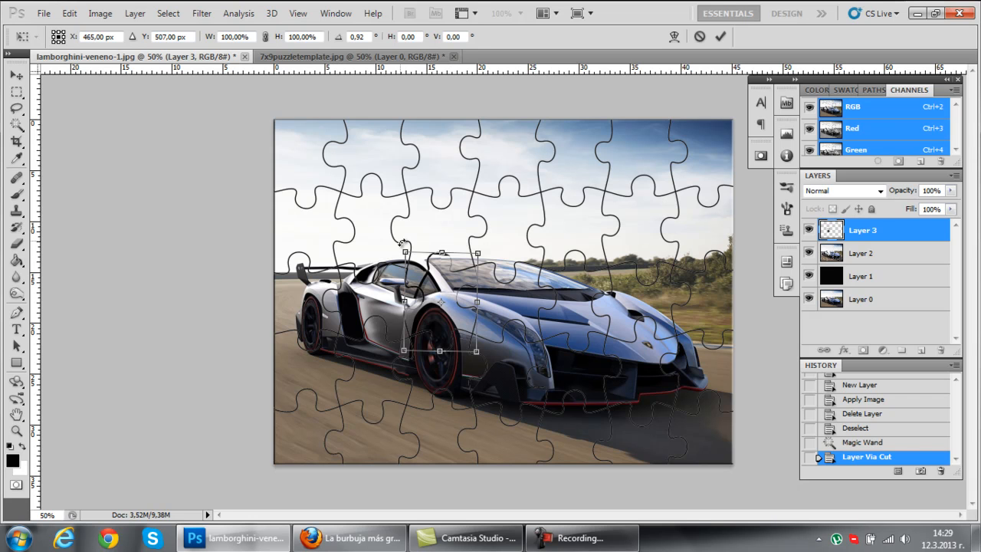
pyautogui.moveTo(403, 242); pyautogui.dragTo(400, 244)
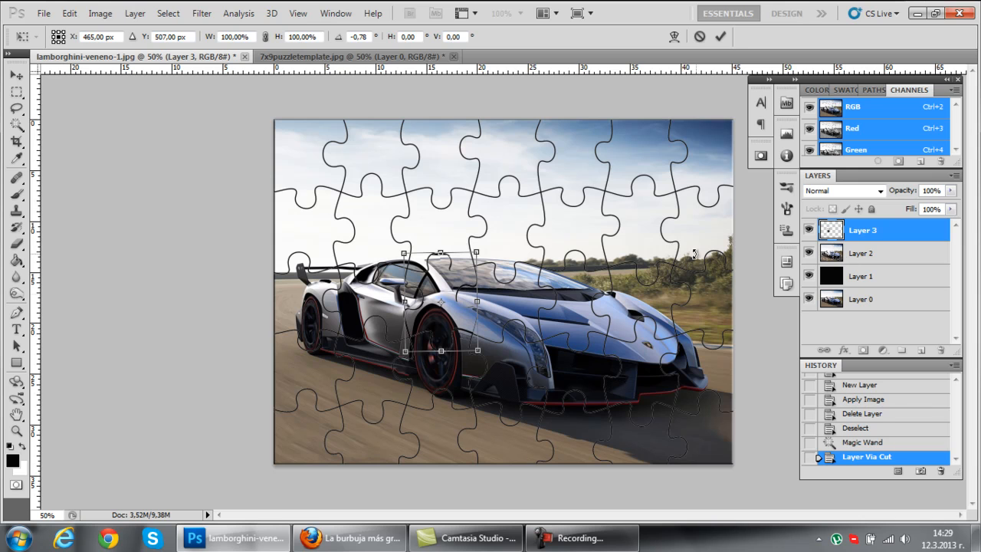
pyautogui.press('Return')
# Step: Apply Bevel and Emboss to Layer 2 with a 4 px size, 1 px soften and Contour enabled
pyautogui.click(844, 253)
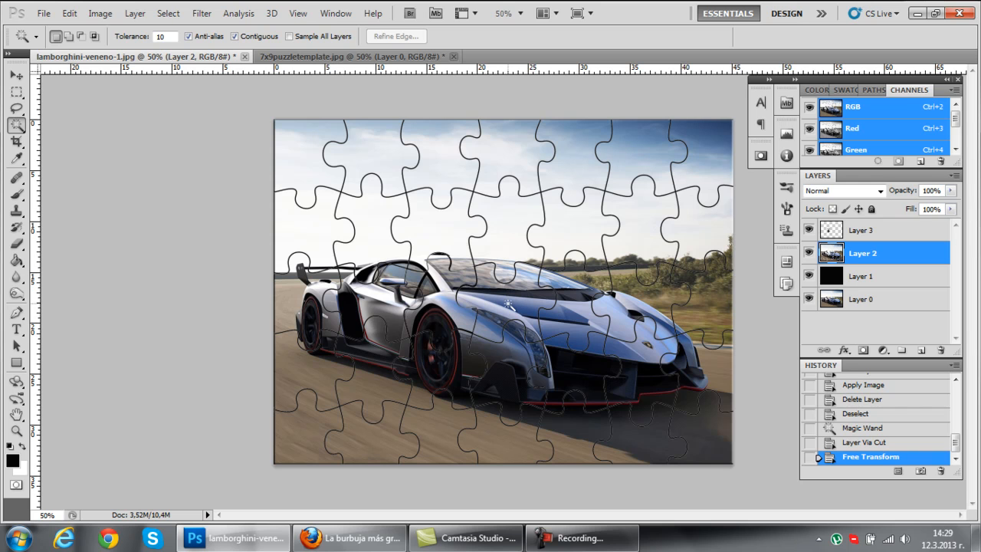
pyautogui.click(844, 352)
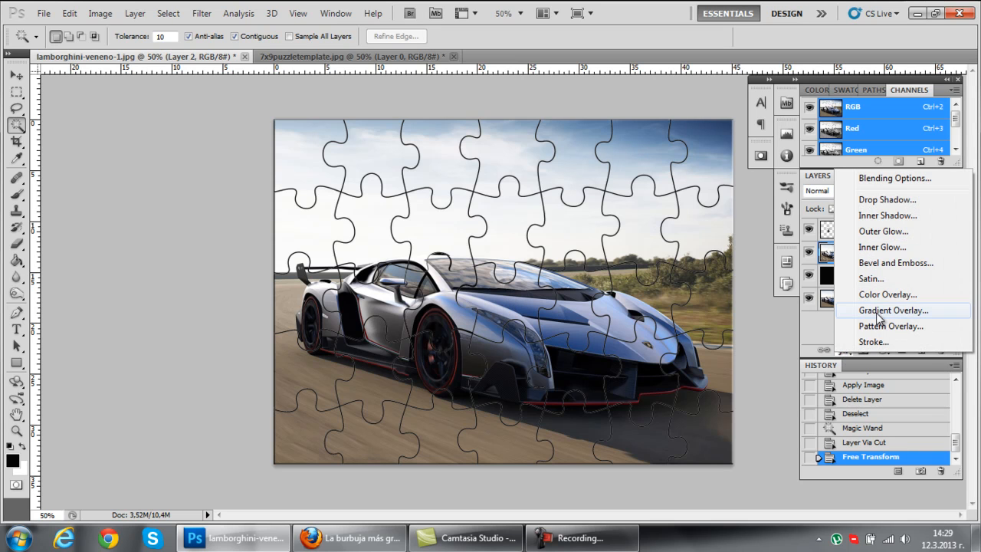
pyautogui.click(881, 263)
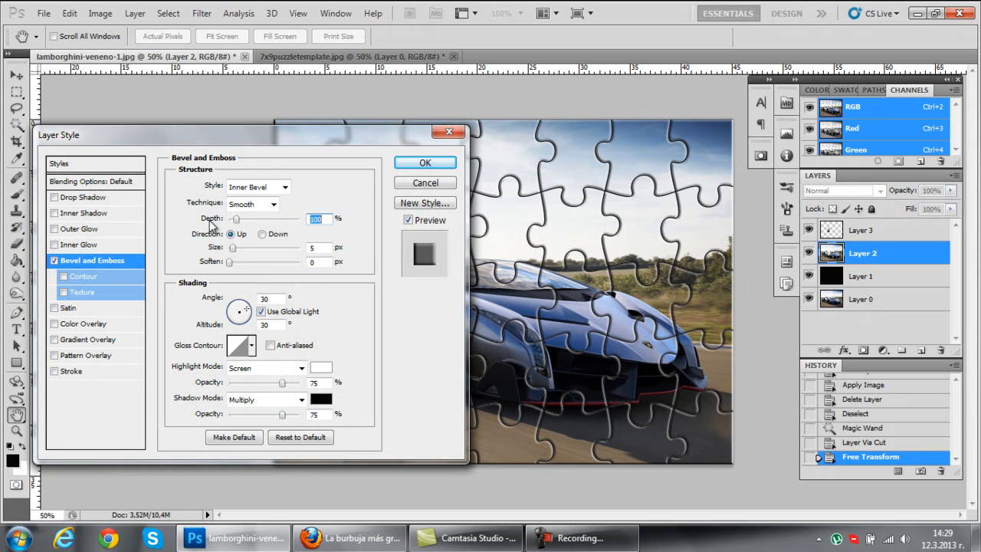
pyautogui.moveTo(234, 253); pyautogui.dragTo(232, 251)
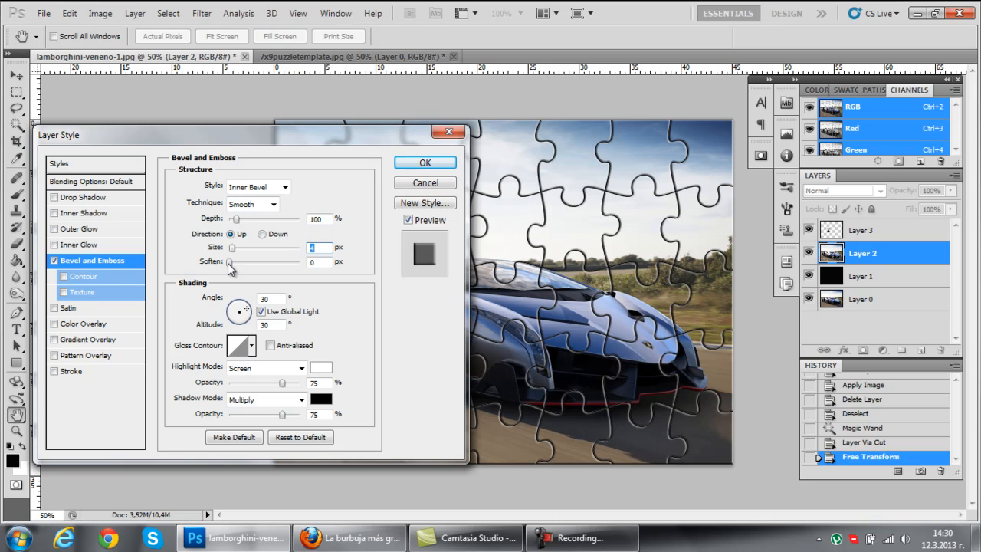
pyautogui.moveTo(228, 262); pyautogui.dragTo(234, 263)
pyautogui.click(65, 277)
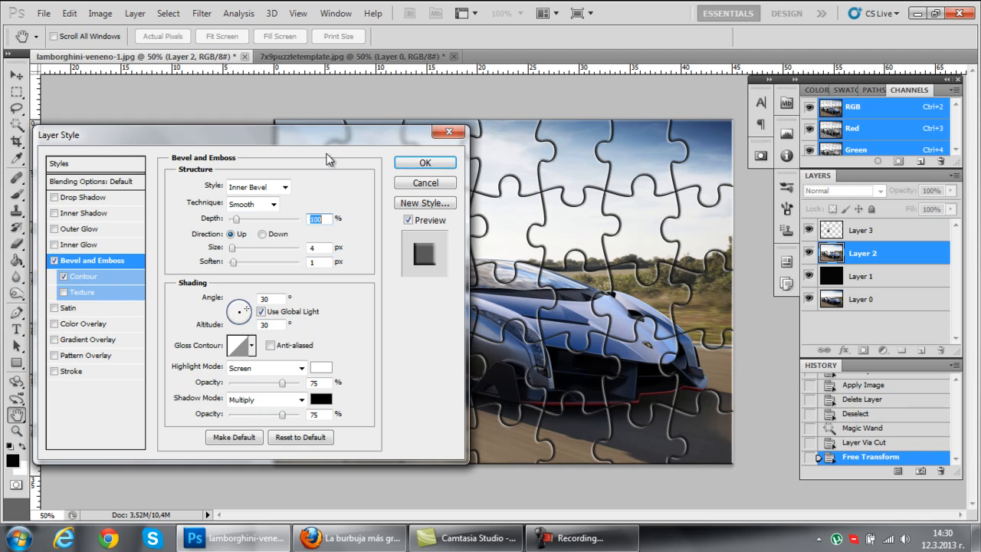
pyautogui.click(415, 166)
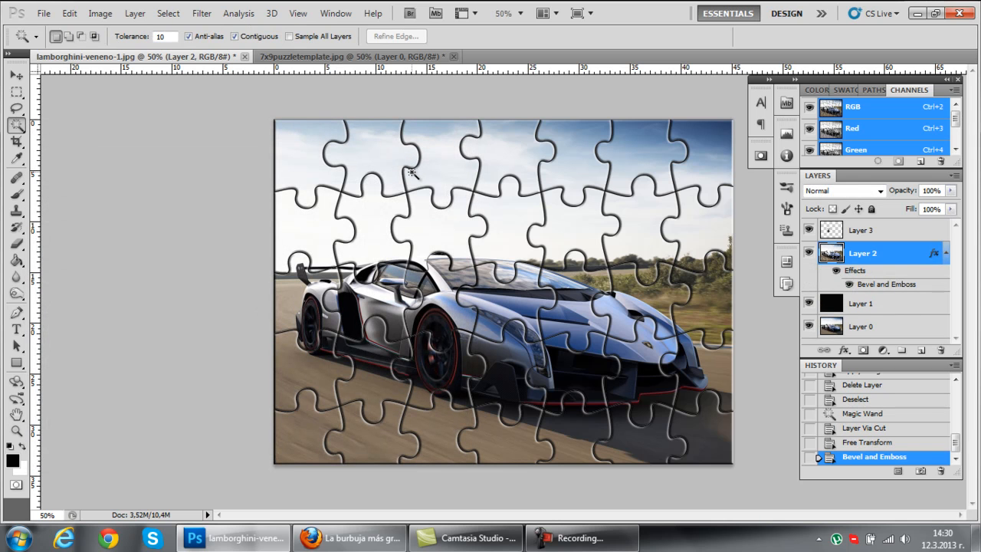
# Step: Rotate the Layer 3 wheel piece by about -20.8° and move it up and left to about X 229, Y 283 px with Free Transform
pyautogui.click(853, 230)
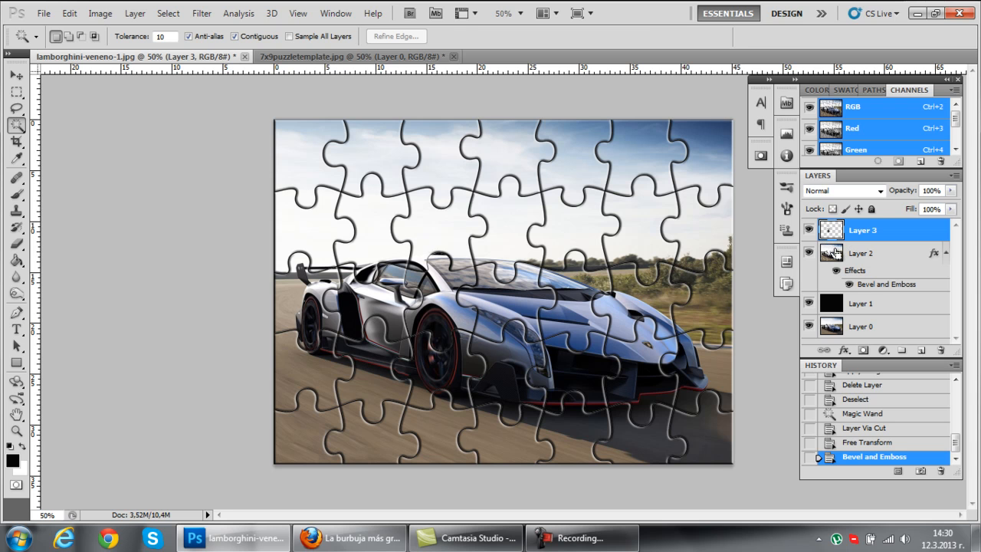
pyautogui.hotkey('ctrl', 't')
pyautogui.moveTo(406, 245); pyautogui.dragTo(375, 261)
pyautogui.moveTo(447, 292); pyautogui.dragTo(357, 222)
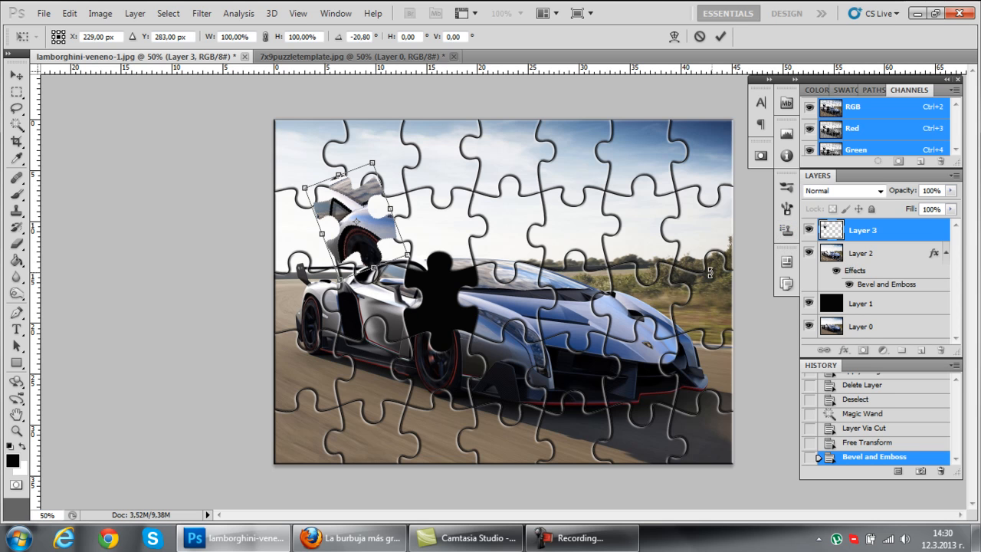
pyautogui.press('Return')
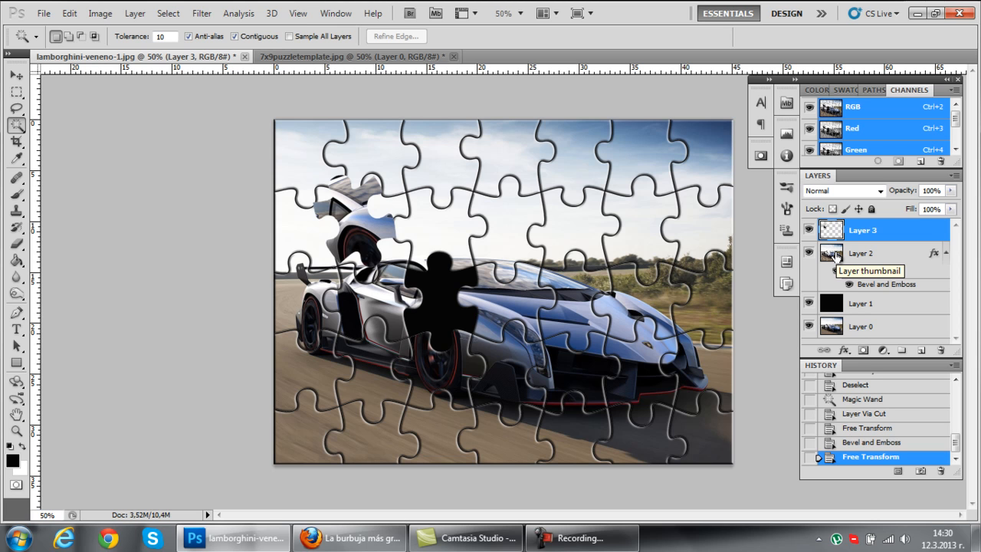
# Step: With Layer 2 active, select the second-row puzzle piece above the car's hood with the Magic Wand in the Alpha 1 channel
pyautogui.click(835, 257)
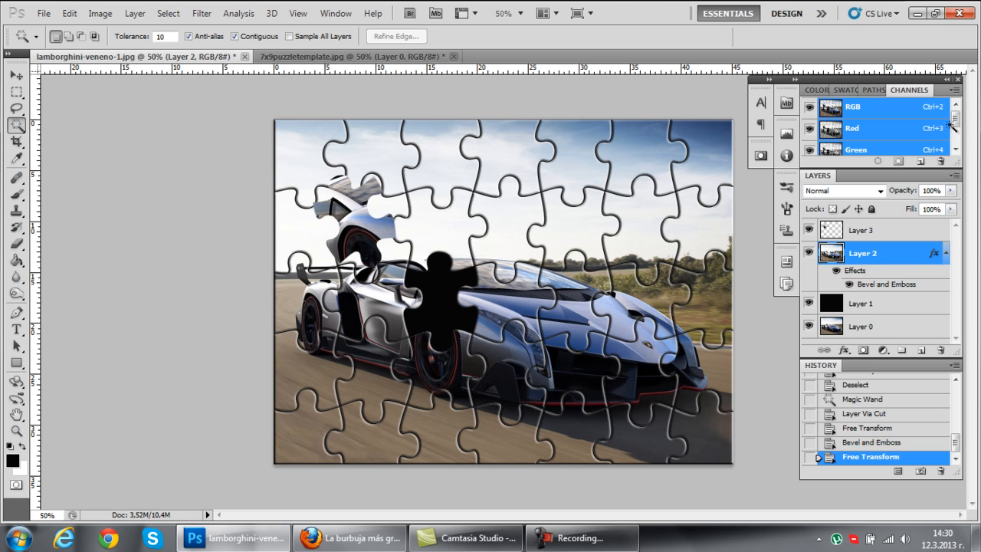
pyautogui.click(956, 150)
pyautogui.click(956, 149)
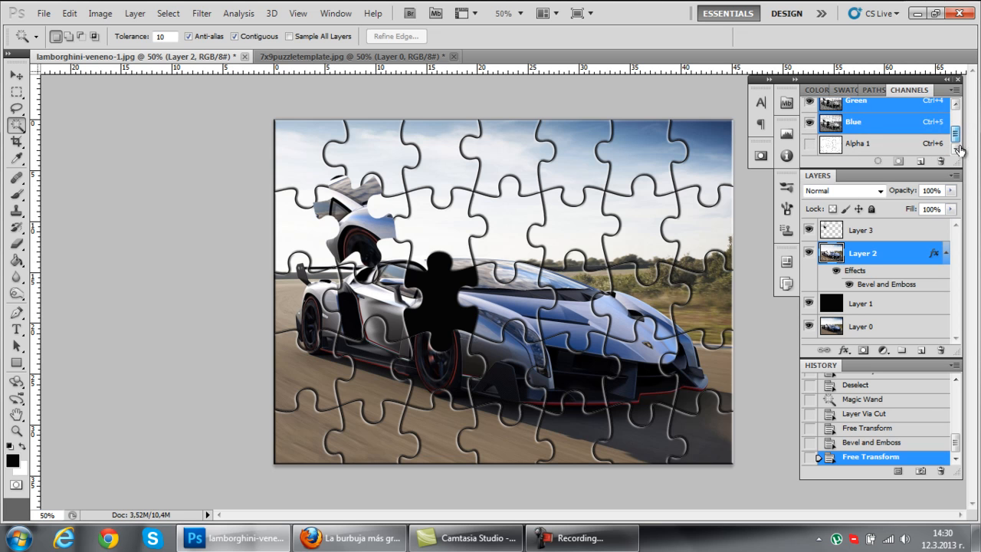
pyautogui.click(854, 149)
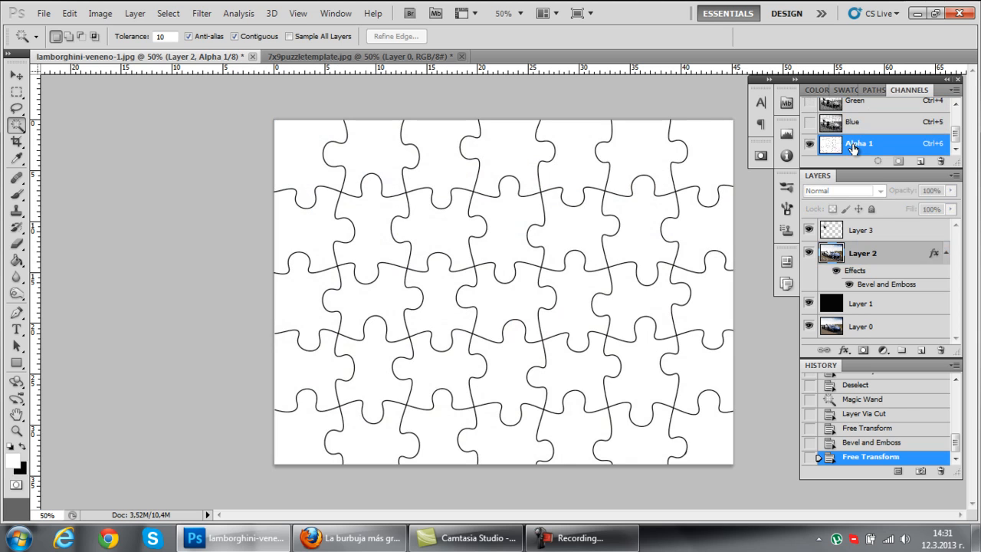
pyautogui.click(567, 226)
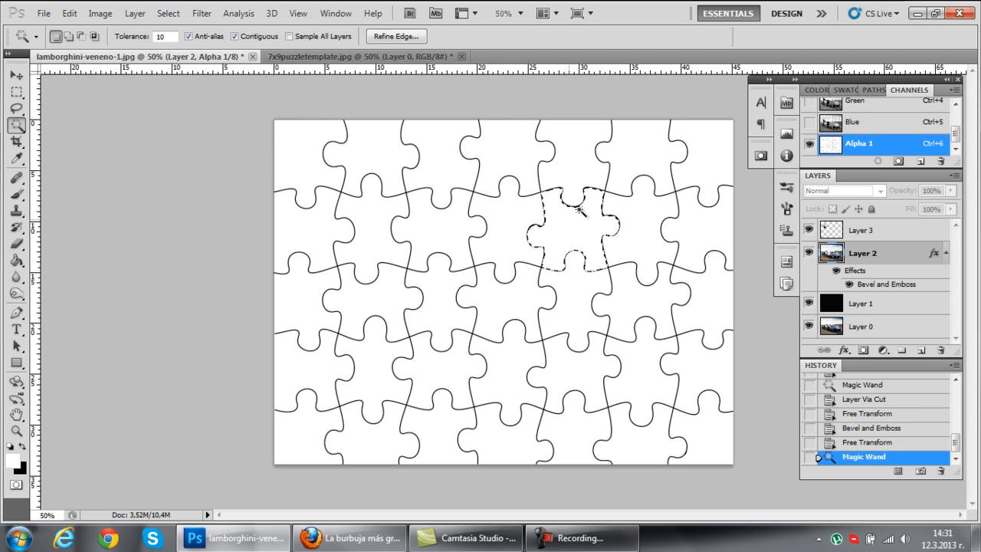
# Step: Return to the RGB composite and cut the selected second-row piece from Layer 2 onto its own layer
pyautogui.moveTo(960, 140); pyautogui.dragTo(957, 107)
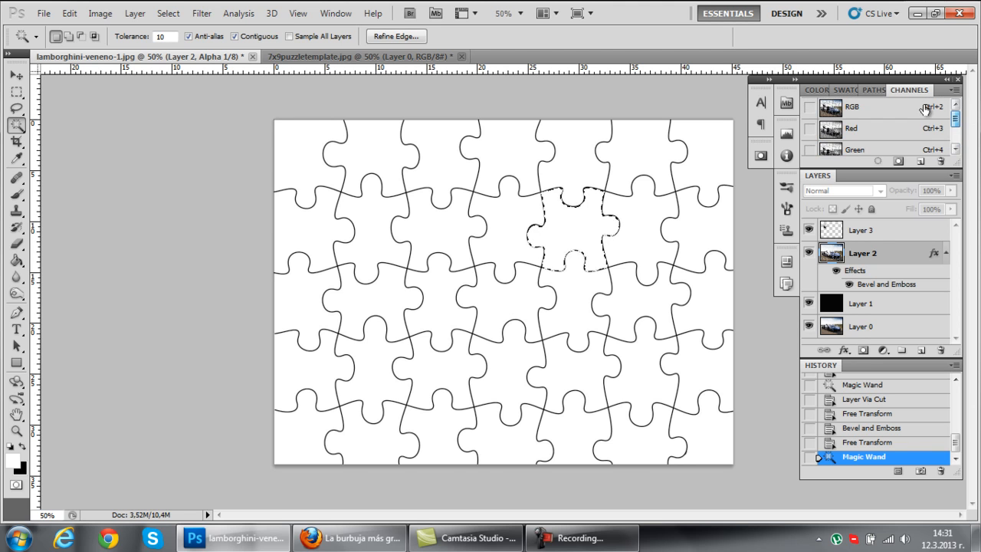
pyautogui.click(876, 106)
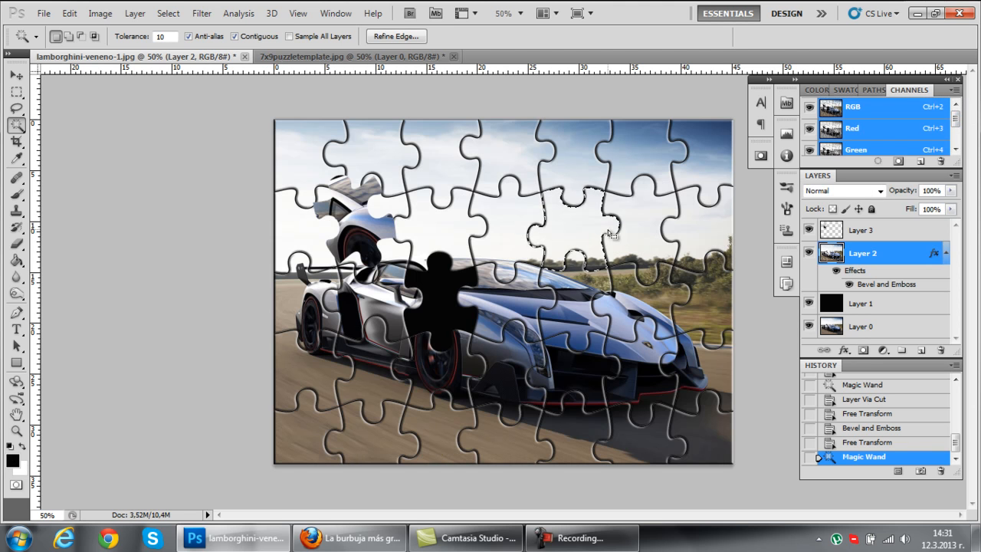
pyautogui.rightClick(573, 222)
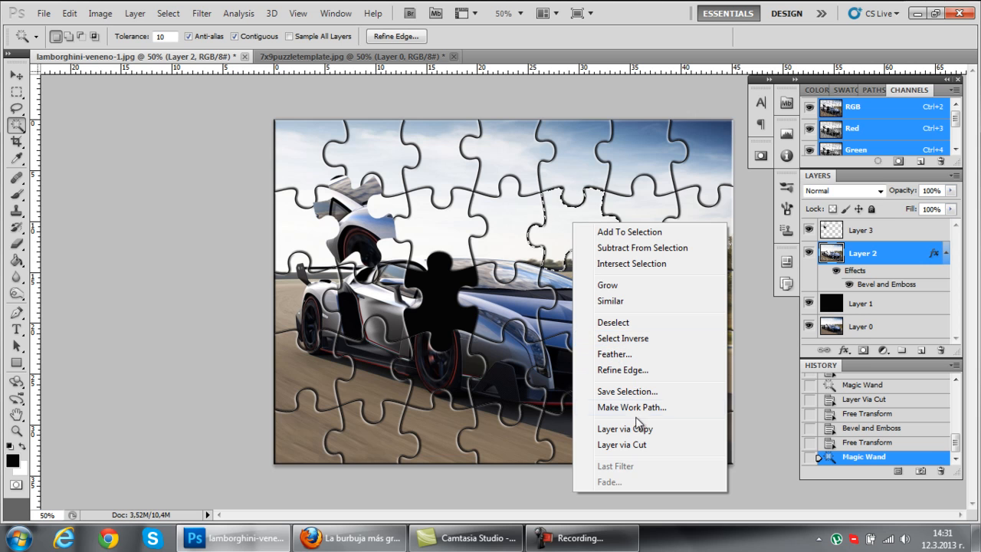
pyautogui.click(636, 444)
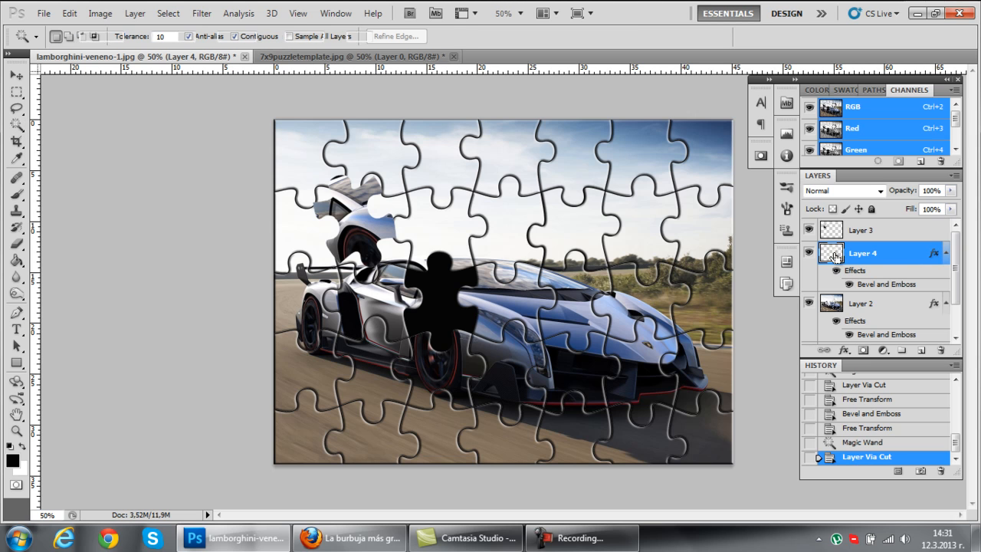
# Step: Rotate the Layer 4 piece by about -20.8° and move it up and left to about X 599, Y 176.5 px with Free Transform
pyautogui.hotkey('ctrl', 't')
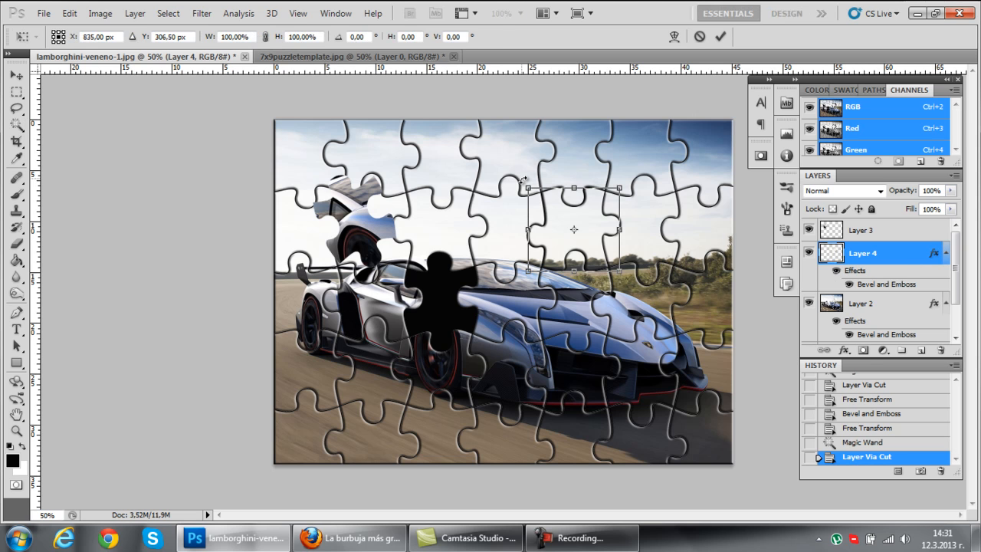
pyautogui.moveTo(526, 180); pyautogui.dragTo(508, 200)
pyautogui.moveTo(571, 227); pyautogui.dragTo(476, 177)
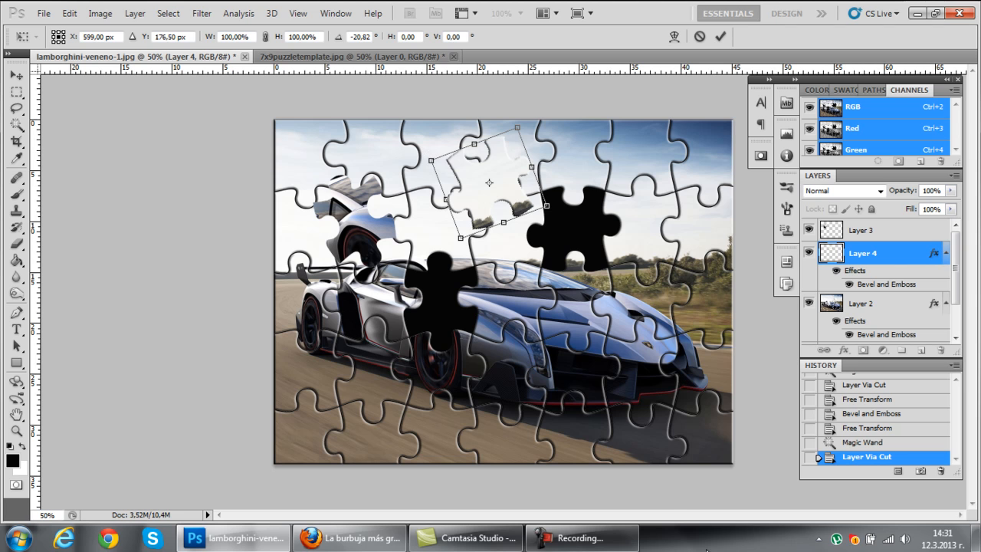
pyautogui.click(583, 539)
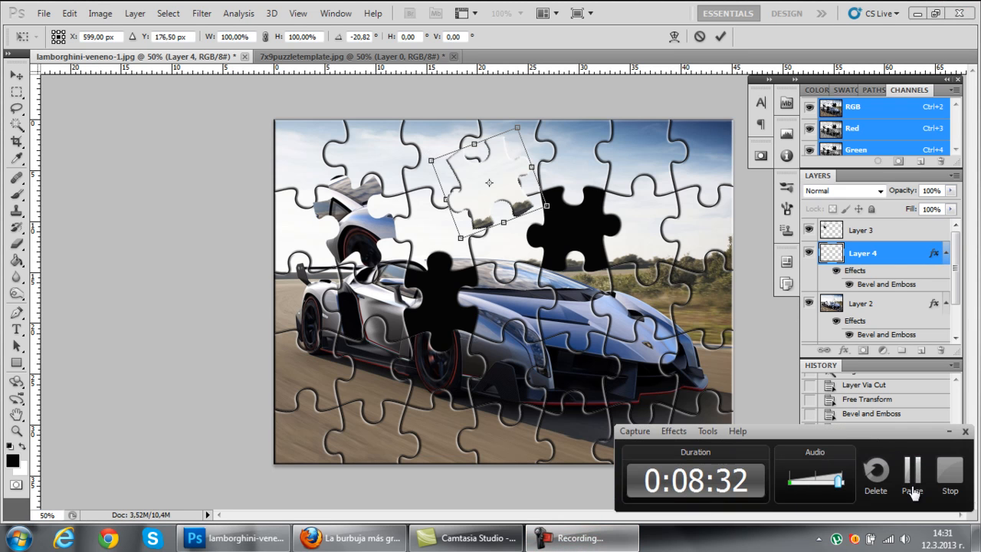